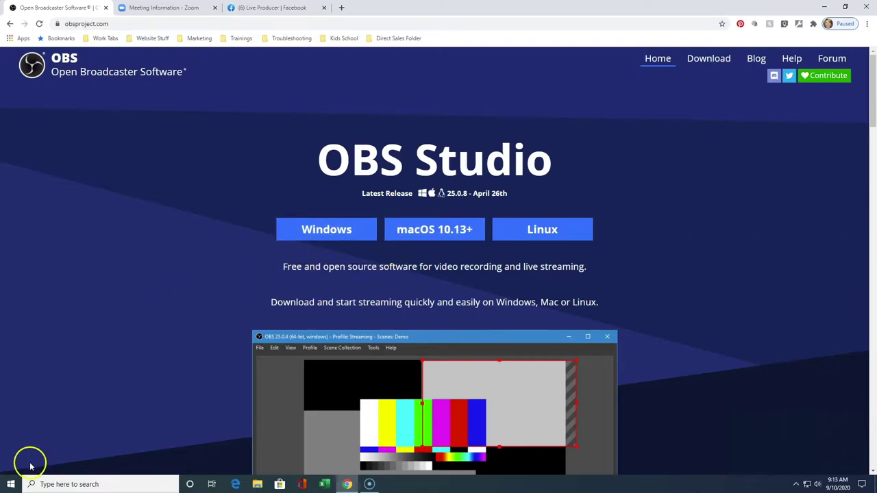
# Step: Close the OBS download page, start the scheduled meeting "My Meeting" in Zoom, and join with computer audio
pyautogui.click(105, 7)
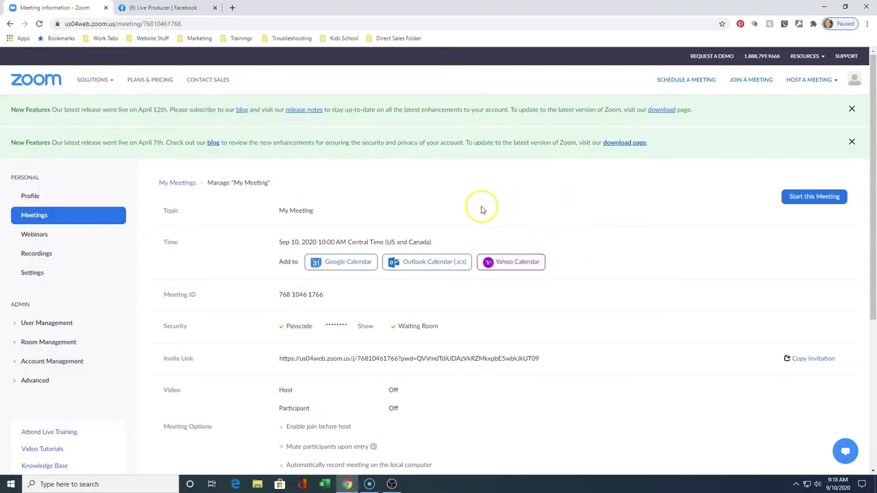
pyautogui.click(472, 216)
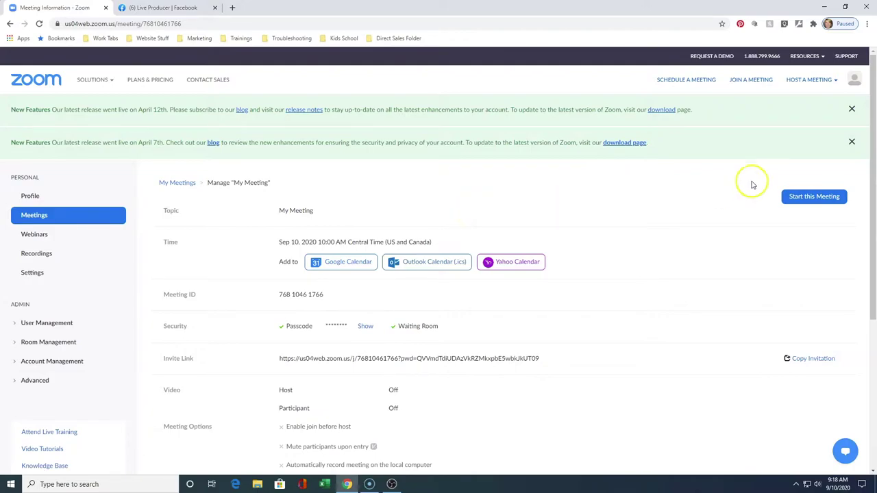
pyautogui.click(803, 200)
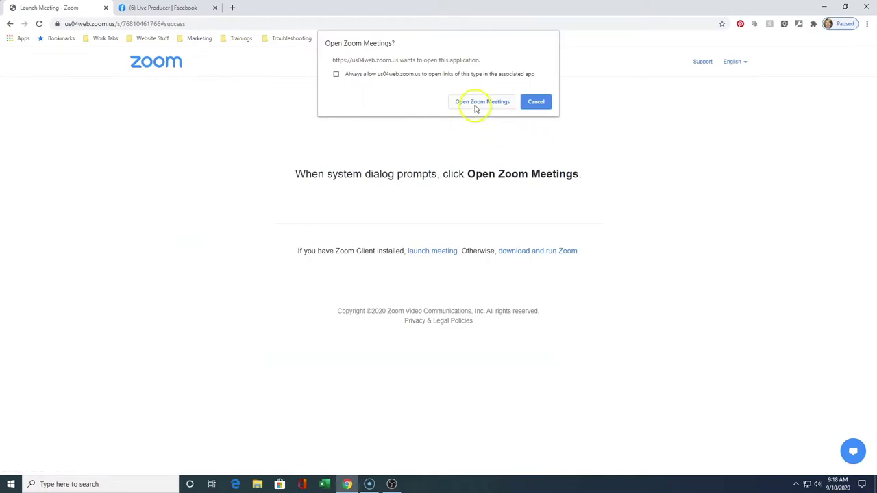
pyautogui.click(476, 103)
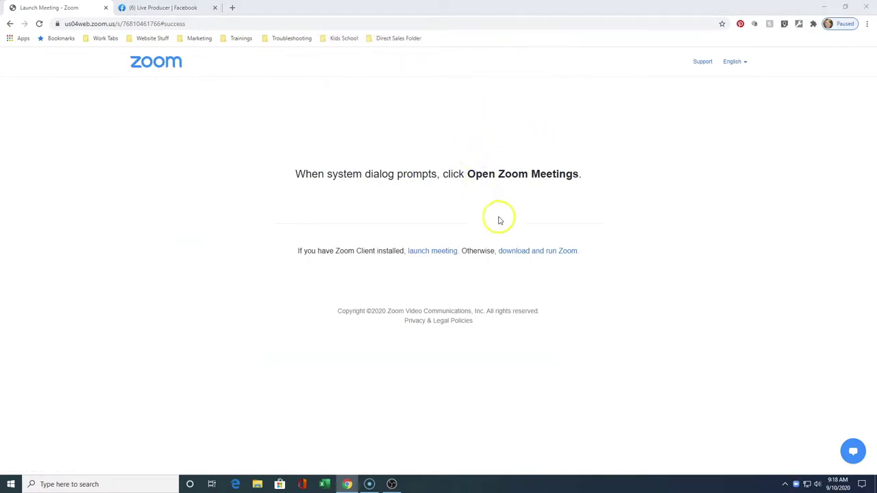
pyautogui.moveTo(420, 485)
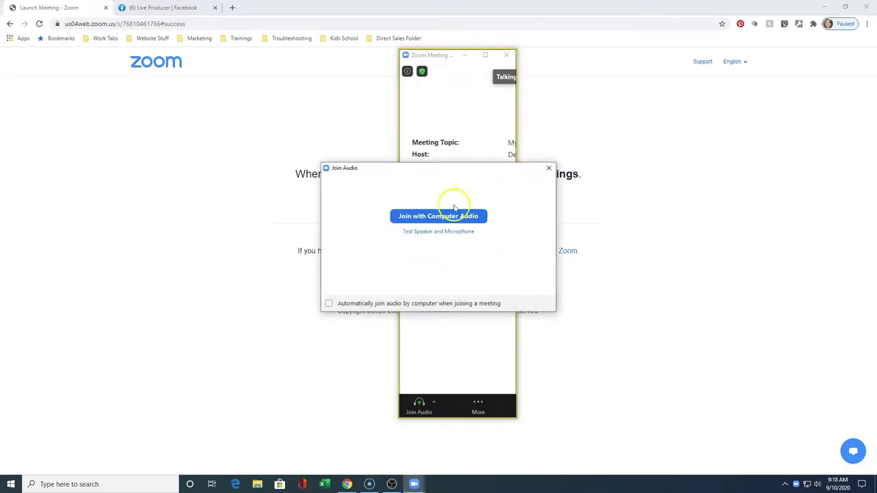
pyautogui.click(454, 214)
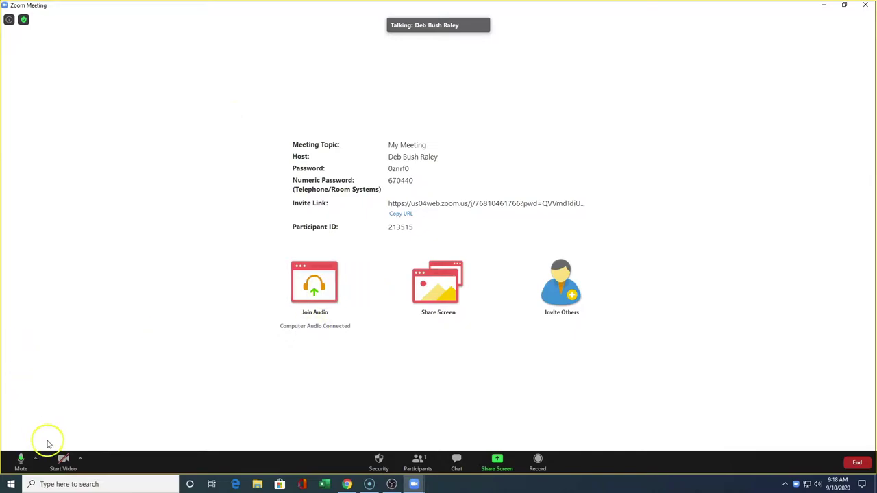
# Step: Try to start the meeting's video camera, then share the "Launch Meeting - Zoom" Chrome window
pyautogui.click(63, 460)
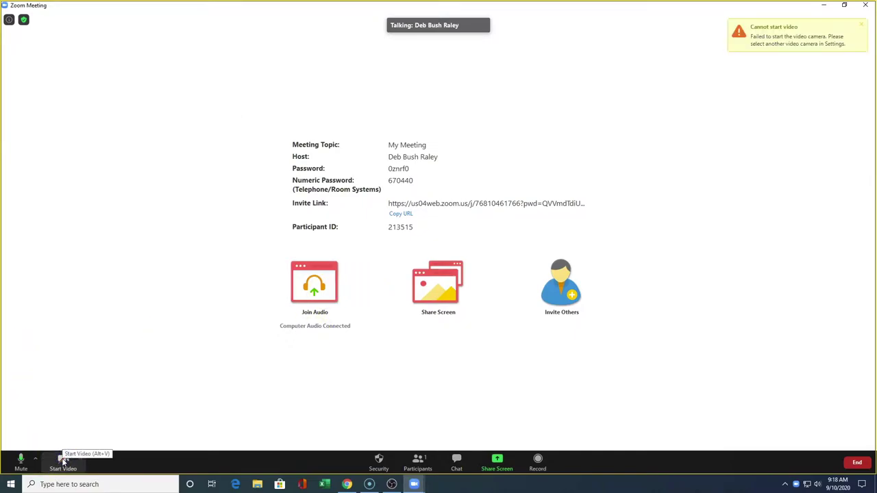
pyautogui.click(63, 462)
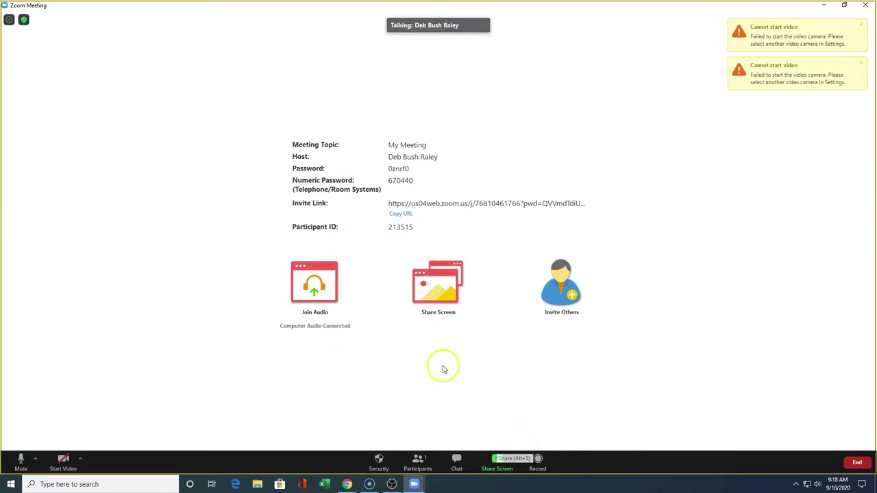
pyautogui.click(437, 285)
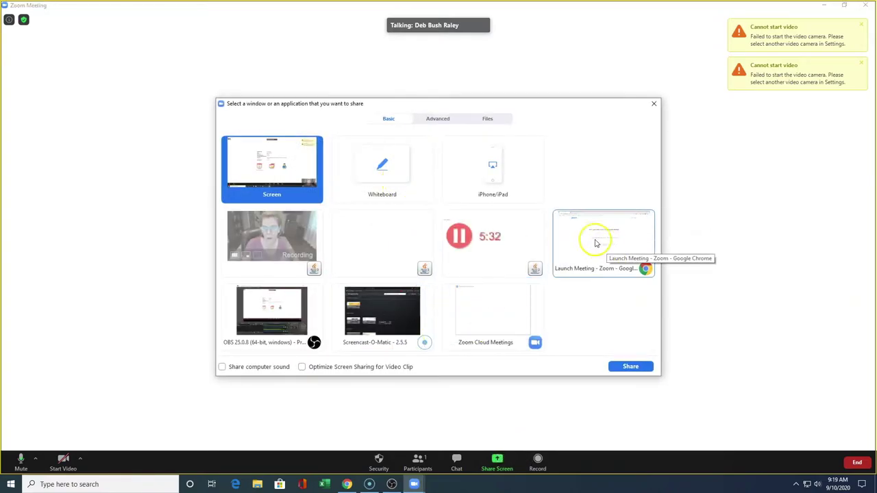
pyautogui.click(593, 239)
pyautogui.click(625, 366)
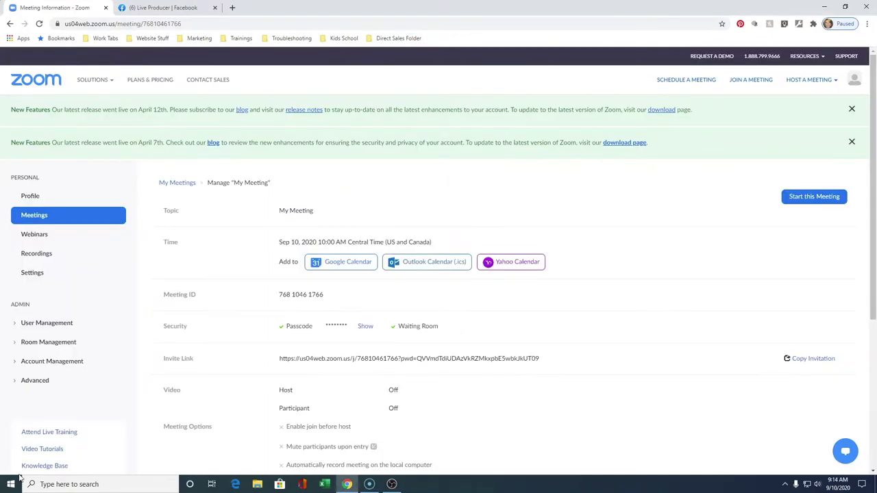
# Step: Switch to Facebook and start a live video post in the private test group
pyautogui.hotkey('ctrl', 'Tab')
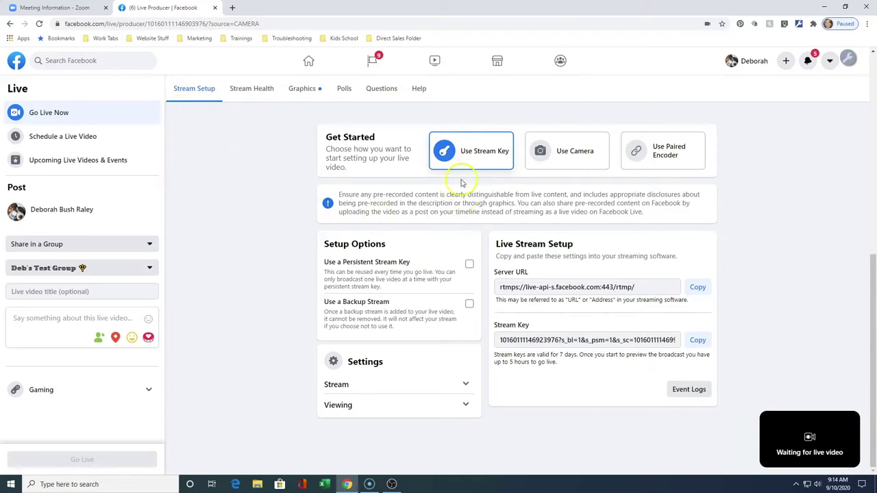
pyautogui.click(36, 463)
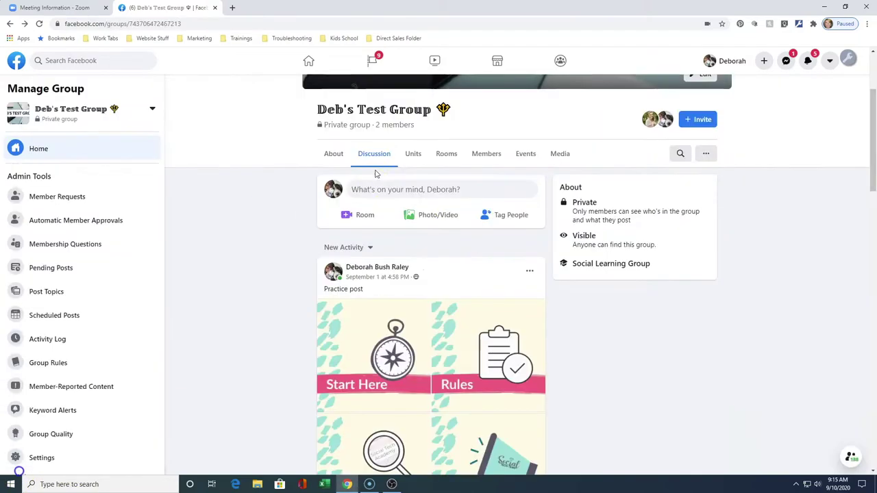
pyautogui.click(448, 189)
pyautogui.click(528, 297)
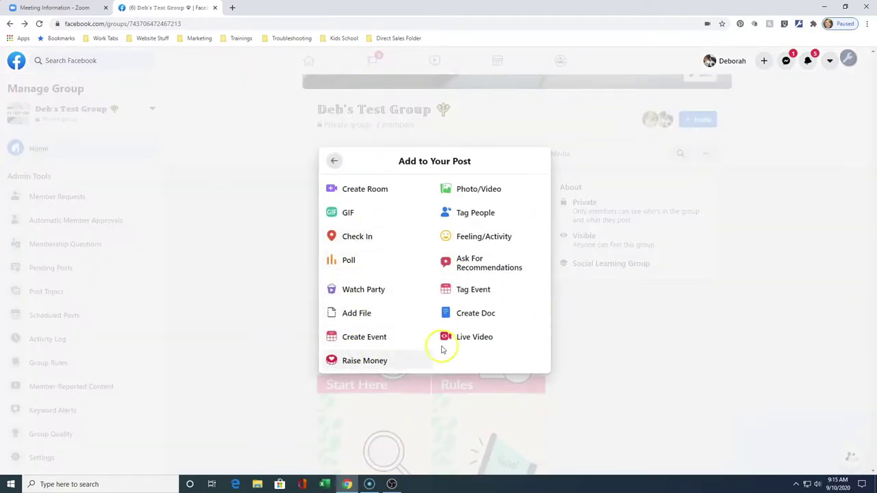
pyautogui.click(472, 344)
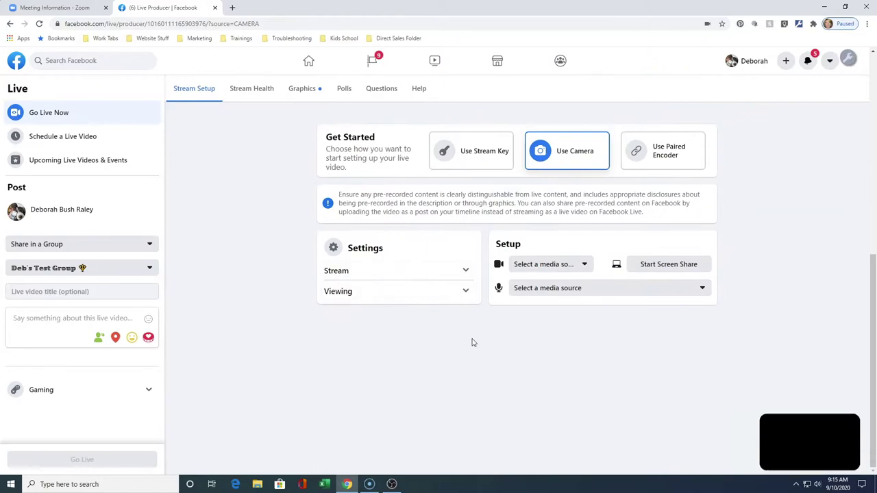
# Step: Set the live video up with the Use Stream Key option and copy its stream key
pyautogui.click(566, 150)
pyautogui.click(481, 157)
pyautogui.click(473, 156)
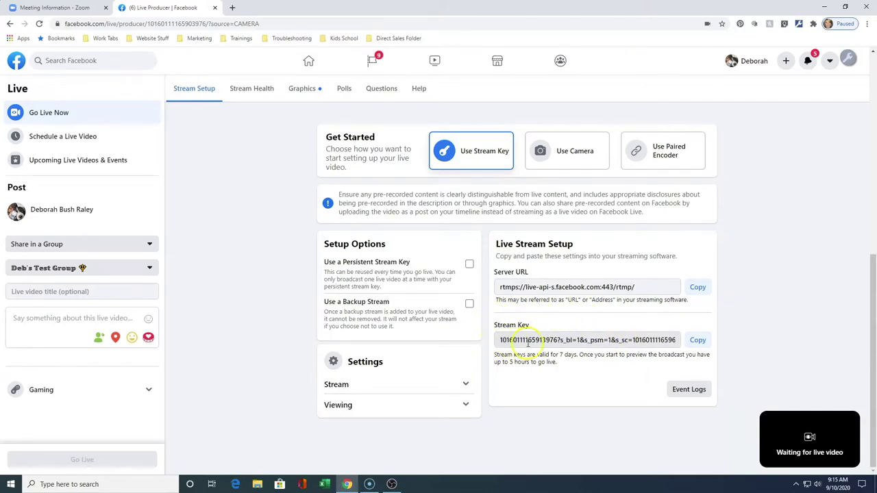
pyautogui.click(696, 341)
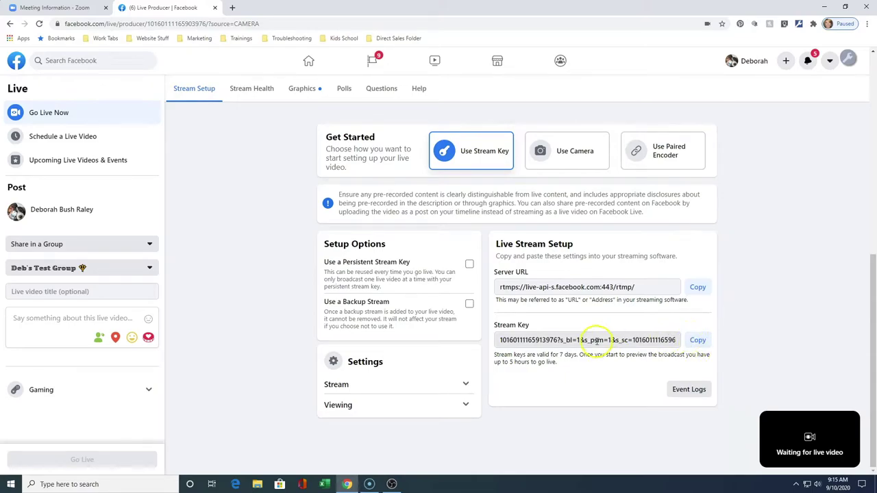
pyautogui.click(699, 340)
pyautogui.click(700, 342)
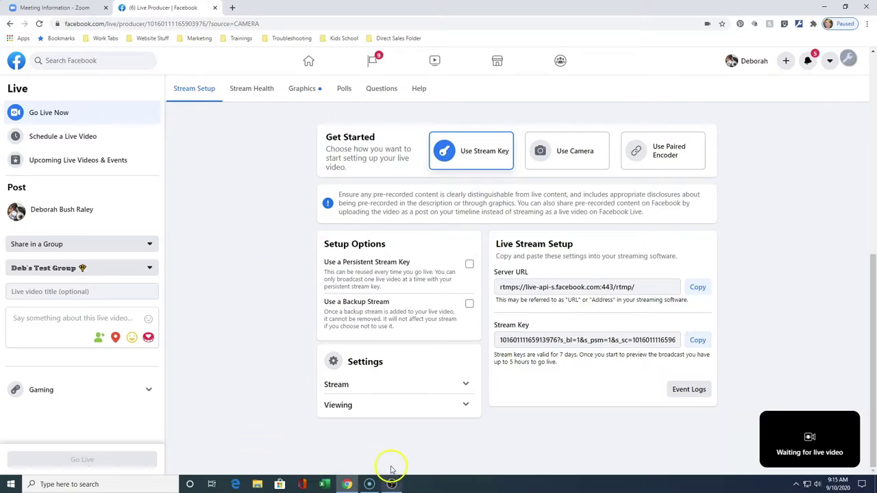
# Step: Switch to the OBS window
pyautogui.moveTo(390, 484)
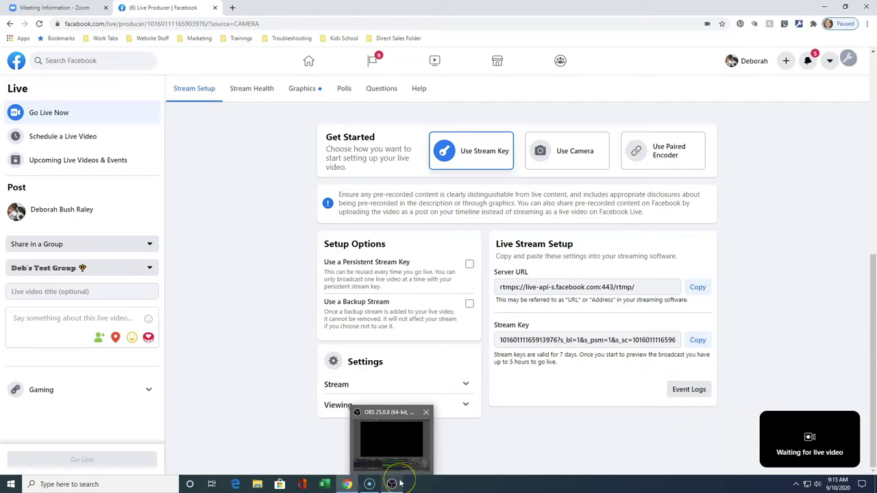
pyautogui.click(400, 483)
pyautogui.click(378, 191)
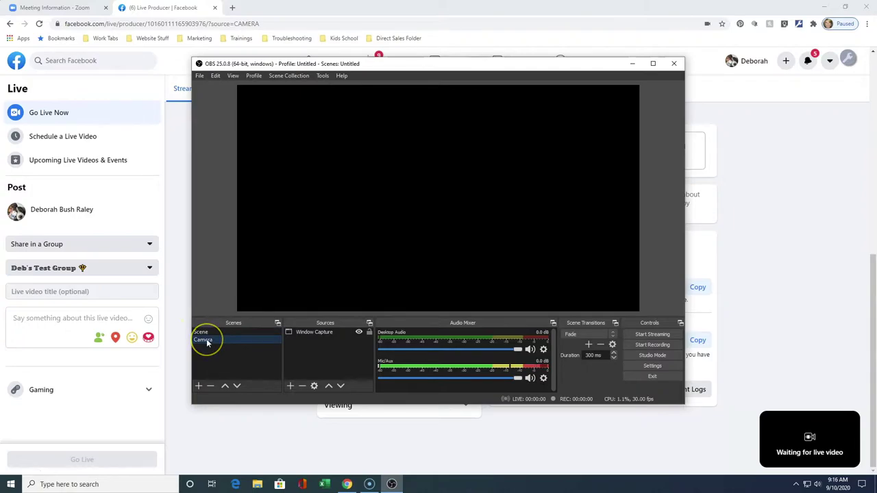
# Step: Add a new scene under its default name and reselect the Camera scene
pyautogui.click(199, 387)
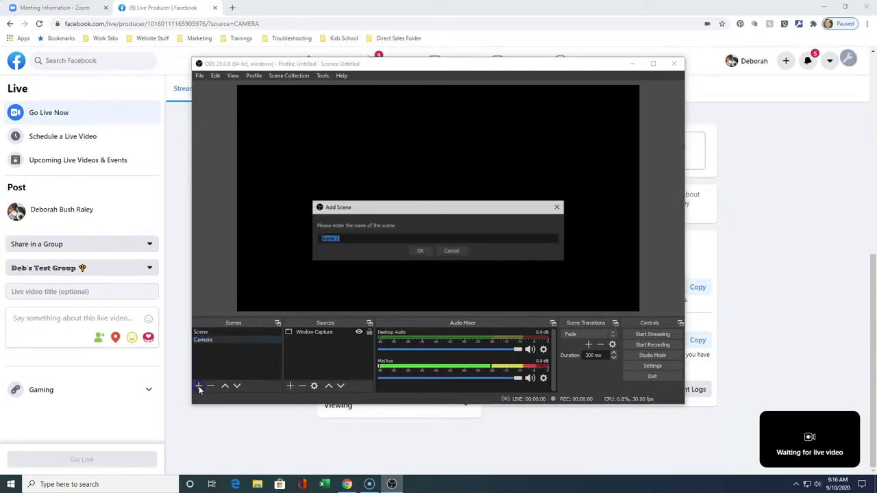
pyautogui.click(420, 251)
pyautogui.click(213, 341)
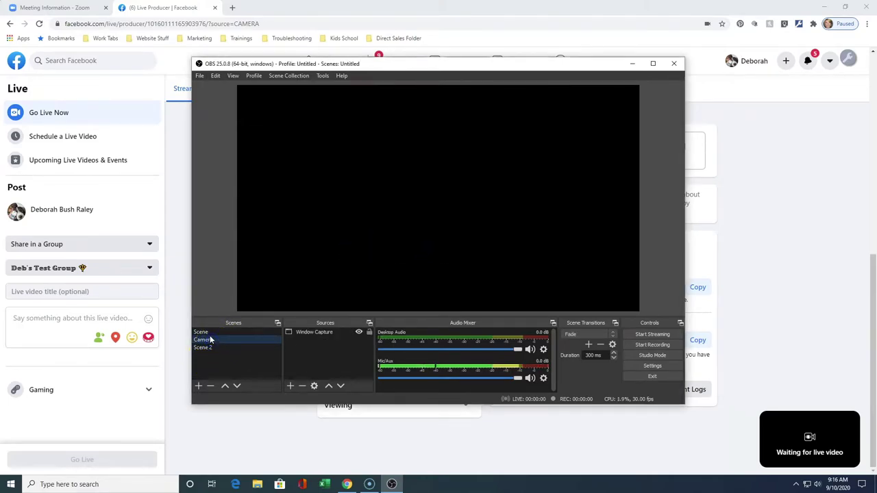
# Step: Create a new Window Capture source in the Camera scene, view its list of capturable windows, and cancel its properties
pyautogui.click(309, 333)
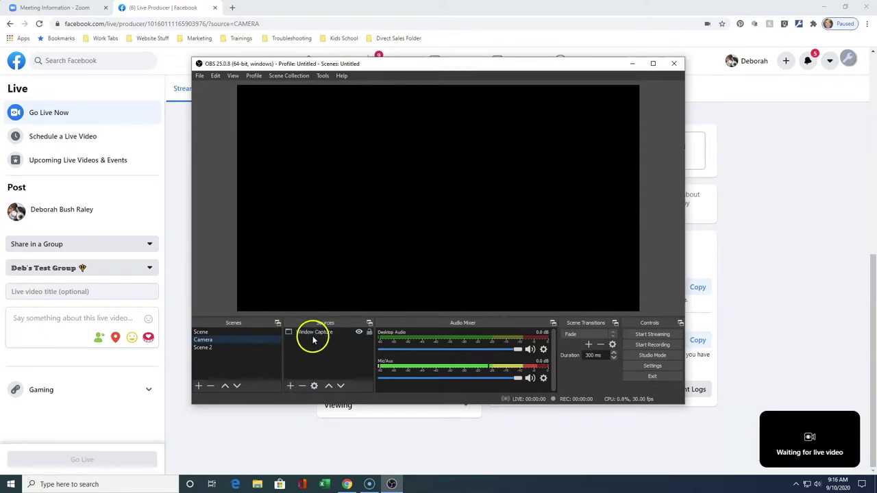
pyautogui.click(291, 387)
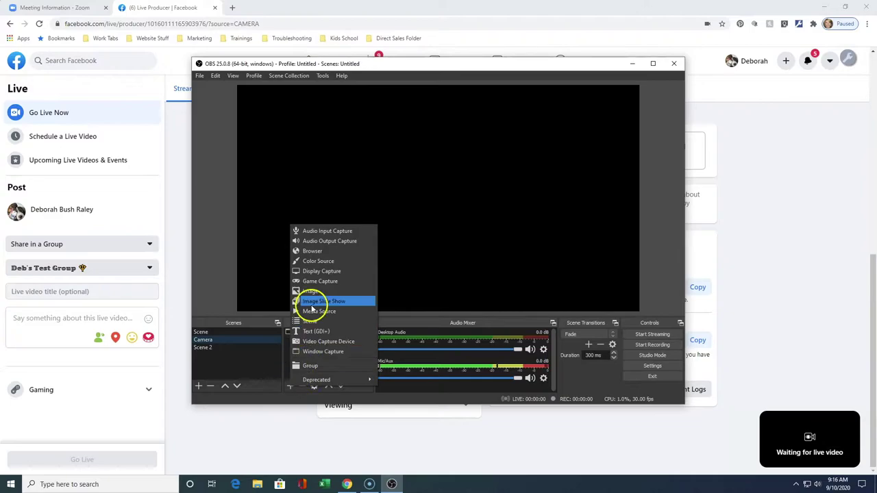
pyautogui.click(306, 352)
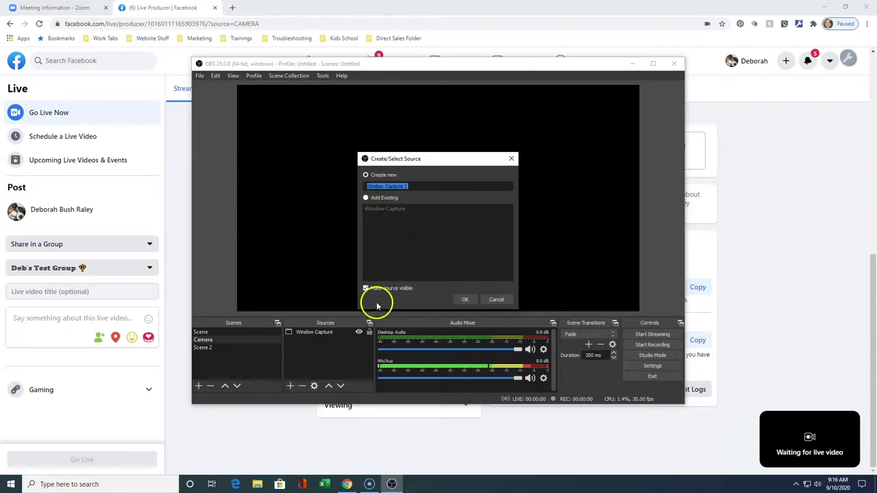
pyautogui.click(461, 299)
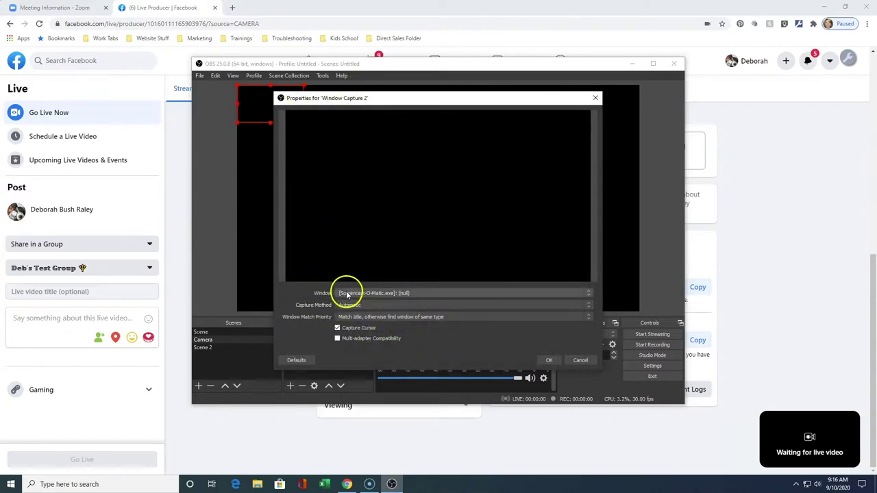
pyautogui.click(426, 293)
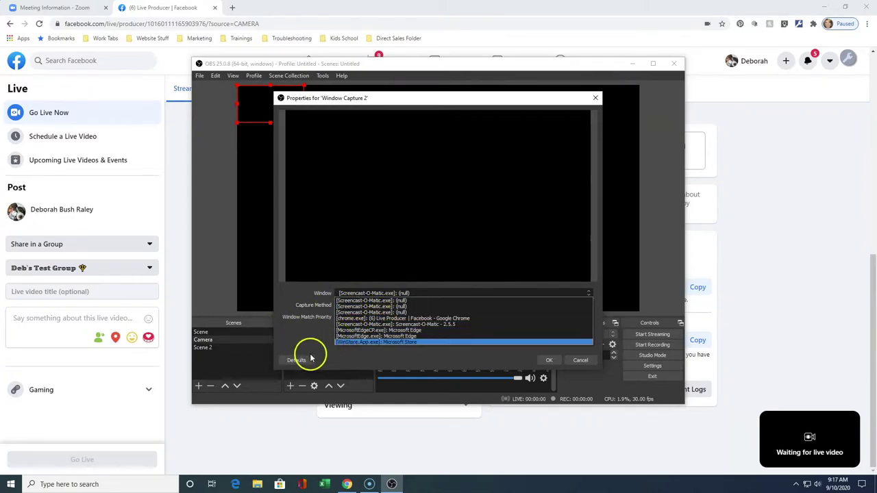
pyautogui.click(574, 360)
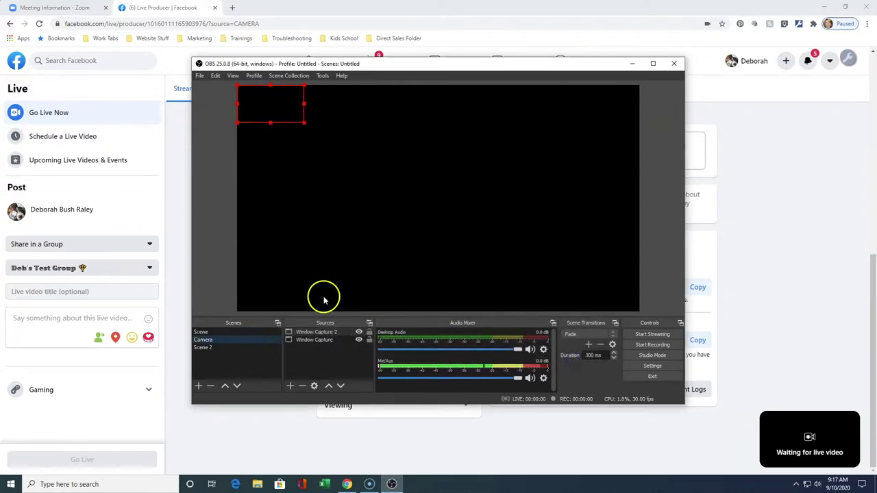
# Step: Confirm the original Window Capture source's properties with window "[Zoom.exe]: Zoom Meeting" and capture method "Windows Graphics Capture (Windows 10 1903 and up)"
pyautogui.click(311, 339)
pyautogui.doubleClick(311, 340)
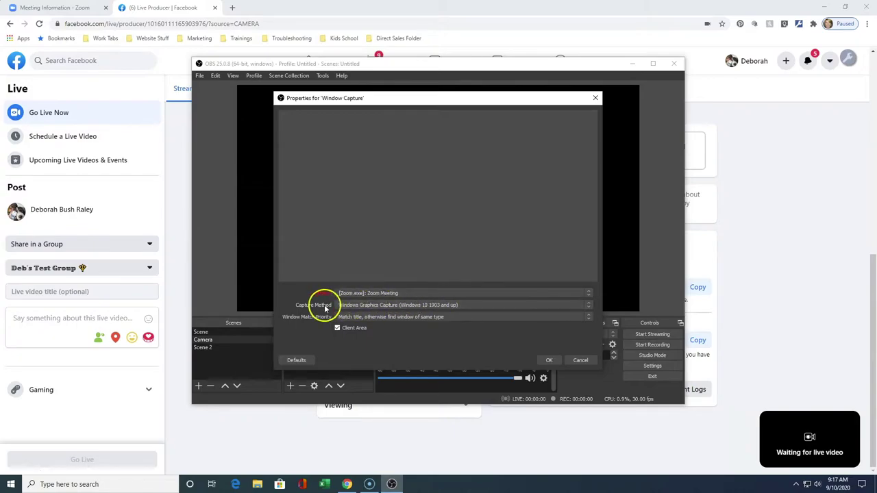
pyautogui.click(470, 308)
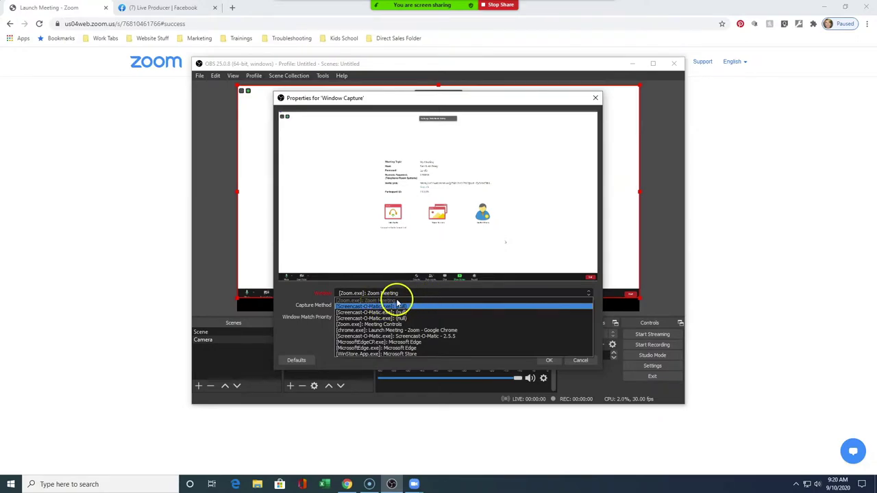
pyautogui.click(297, 335)
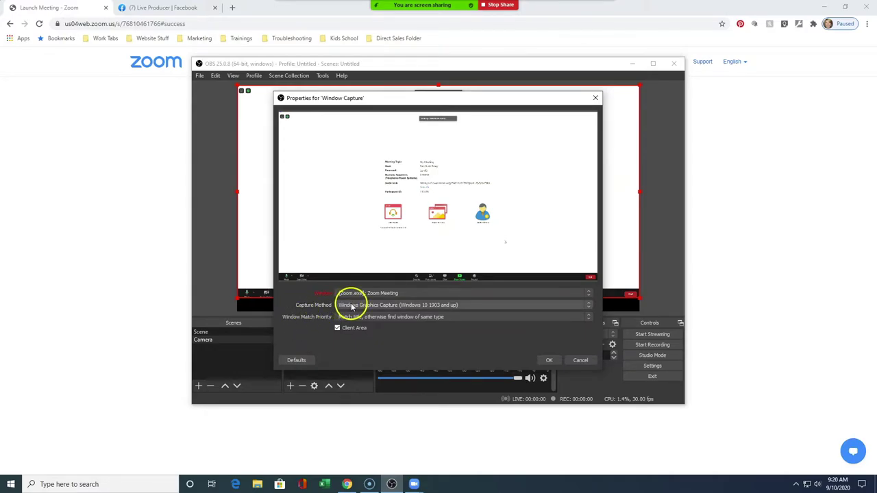
pyautogui.click(375, 306)
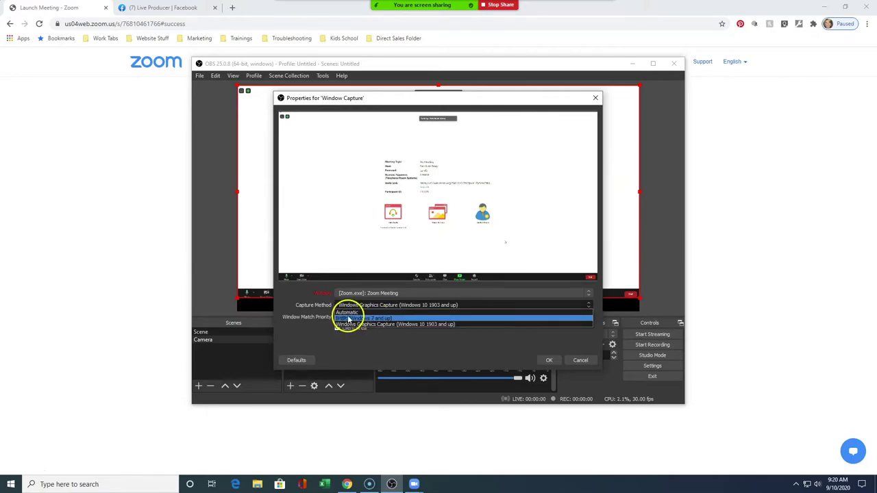
pyautogui.click(301, 336)
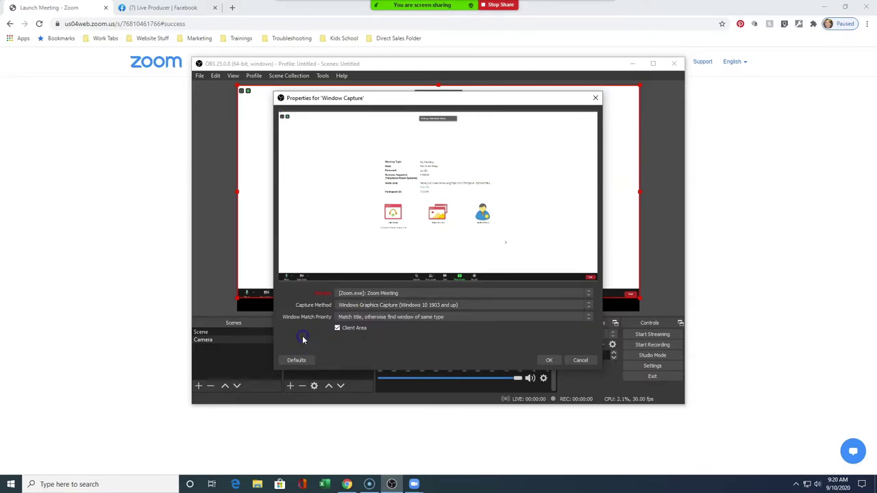
pyautogui.click(551, 360)
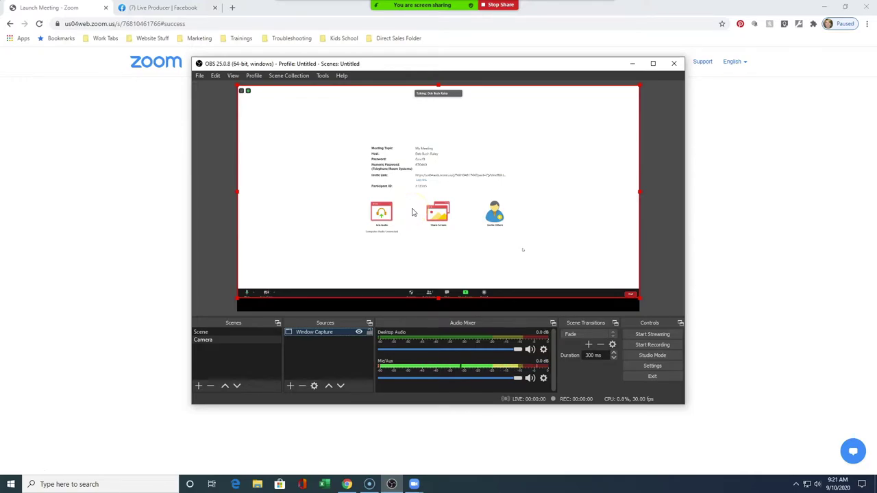
# Step: Return to the Facebook Live Producer page and copy the live video's stream key again
pyautogui.click(145, 8)
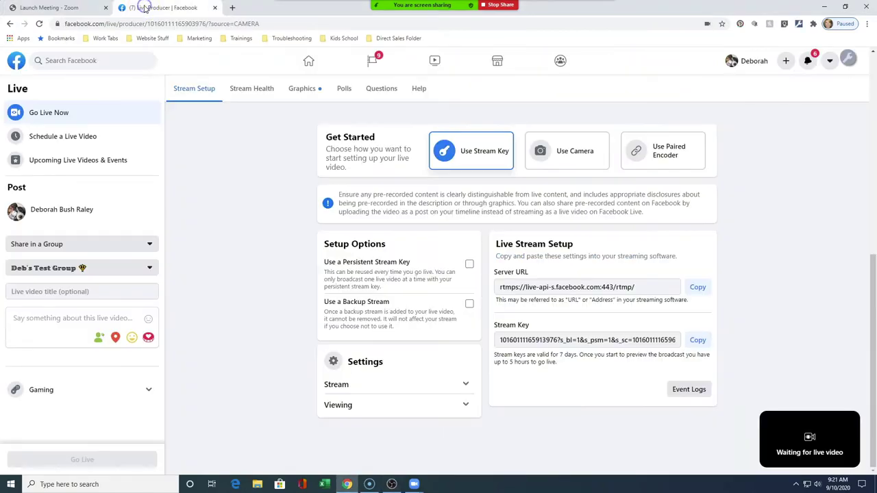
pyautogui.click(697, 341)
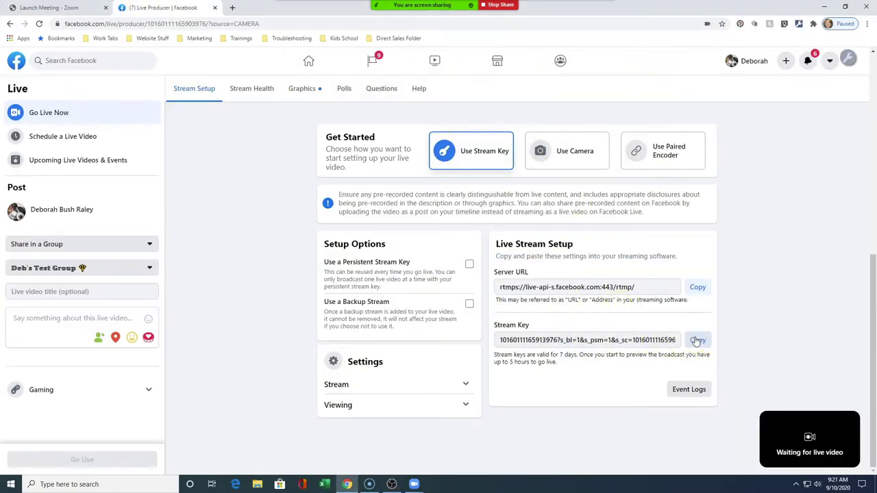
# Step: Switch to OBS, open its Stream settings, and clear the existing stream key for the Facebook Live service
pyautogui.click(391, 484)
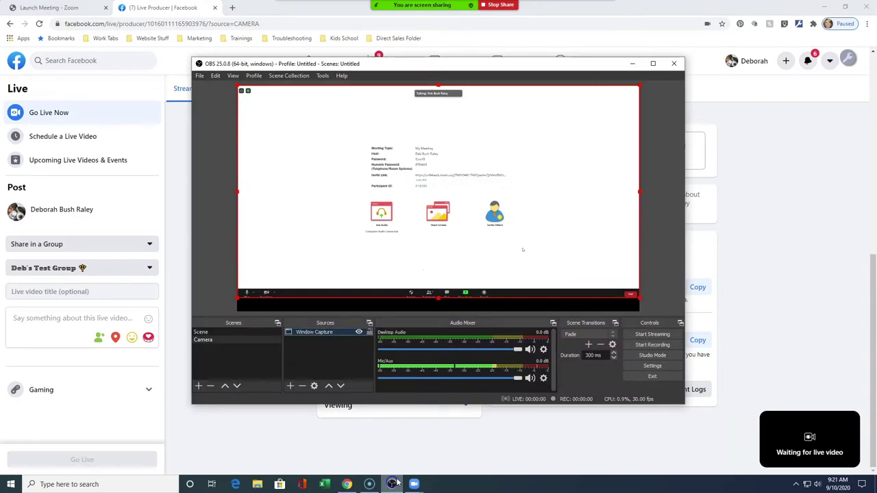
pyautogui.click(653, 366)
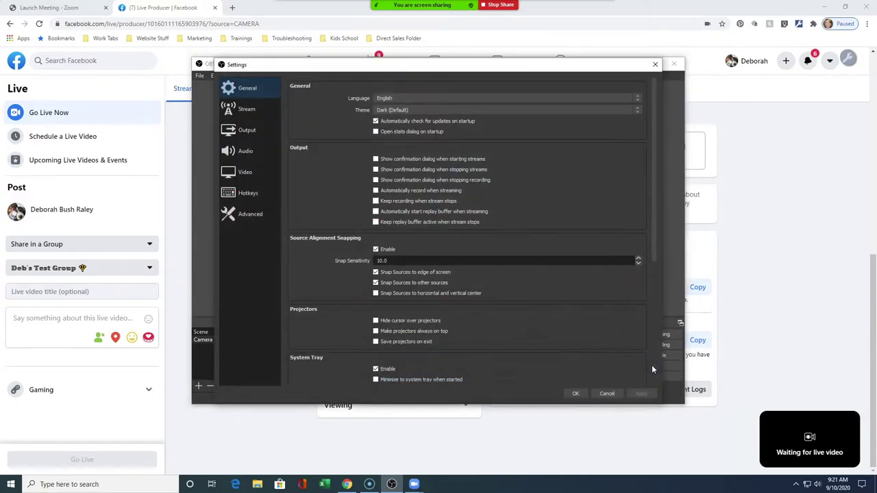
pyautogui.click(246, 111)
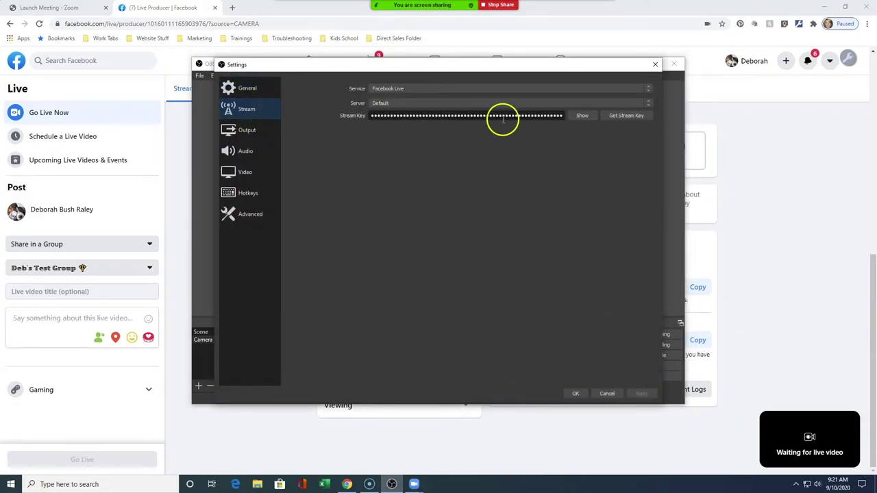
pyautogui.click(563, 116)
pyautogui.moveTo(372, 116); pyautogui.dragTo(566, 125)
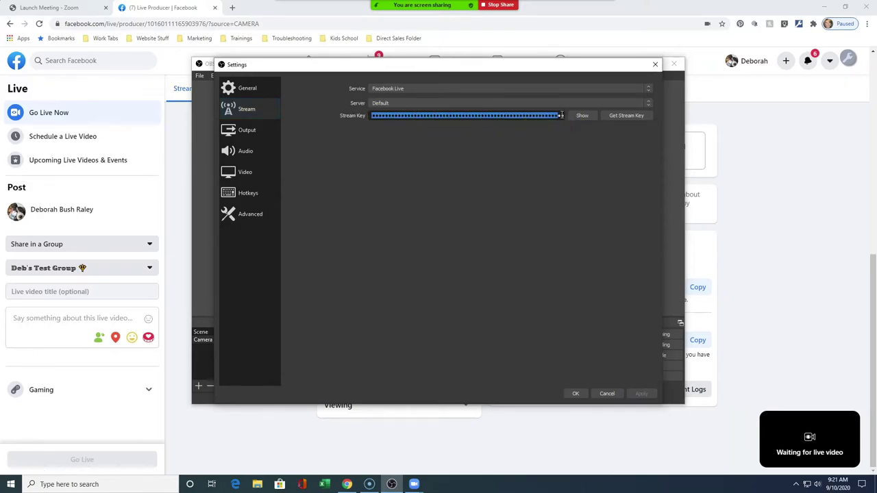
pyautogui.click(563, 115)
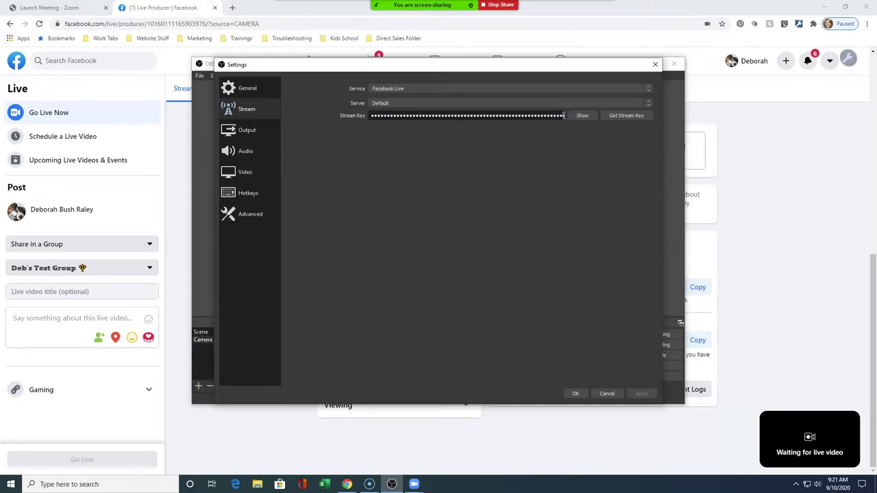
pyautogui.moveTo(563, 116); pyautogui.dragTo(344, 100)
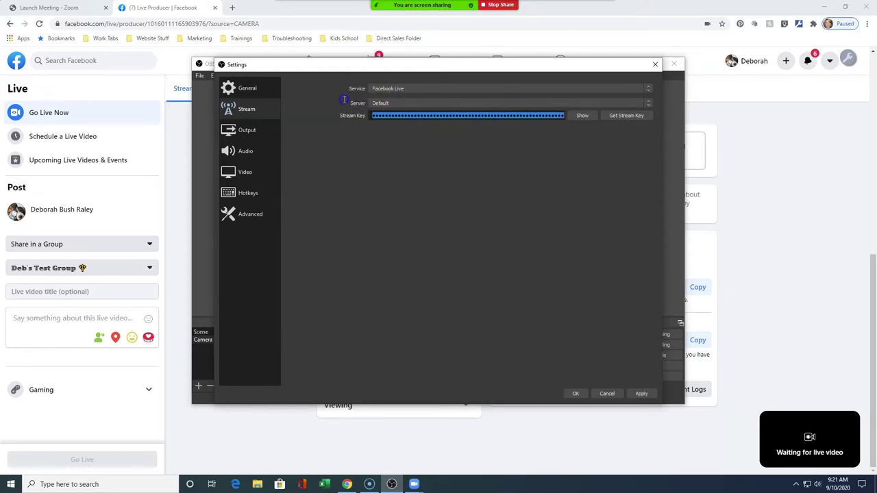
pyautogui.press('BackSpace')
# Step: Paste the copied Facebook stream key into the Stream Key field, apply it, and close the settings
pyautogui.hotkey('ctrl', 'v')
pyautogui.moveTo(420, 117); pyautogui.dragTo(342, 117)
pyautogui.click(378, 115)
pyautogui.rightClick(377, 116)
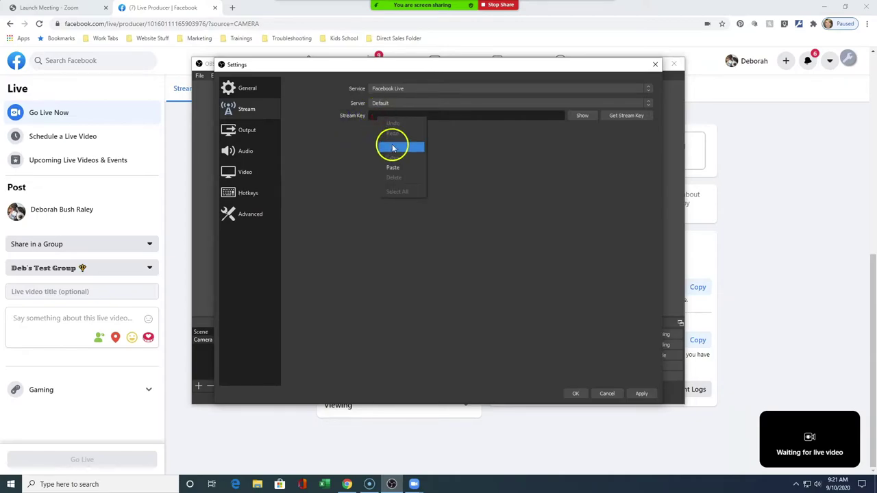
pyautogui.click(394, 169)
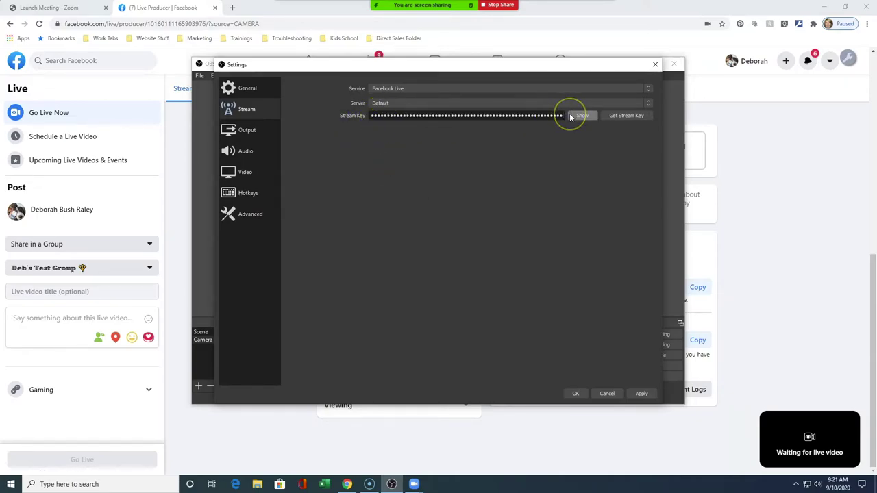
pyautogui.click(642, 393)
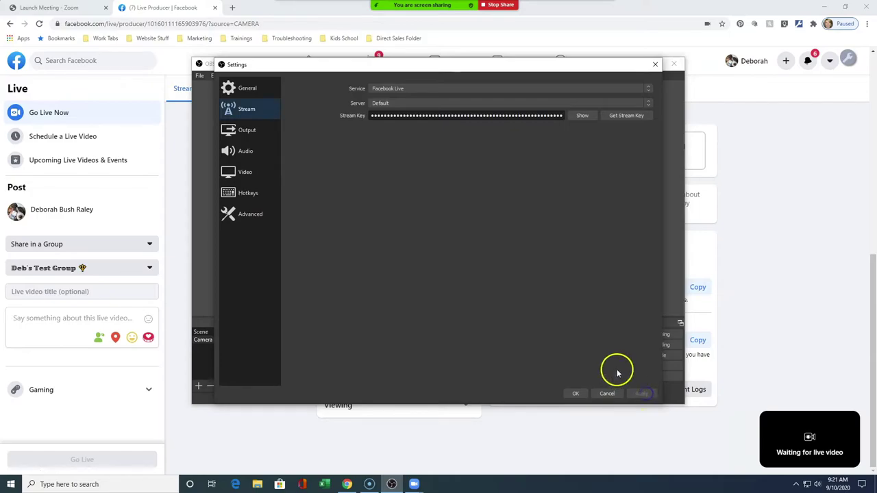
pyautogui.click(575, 393)
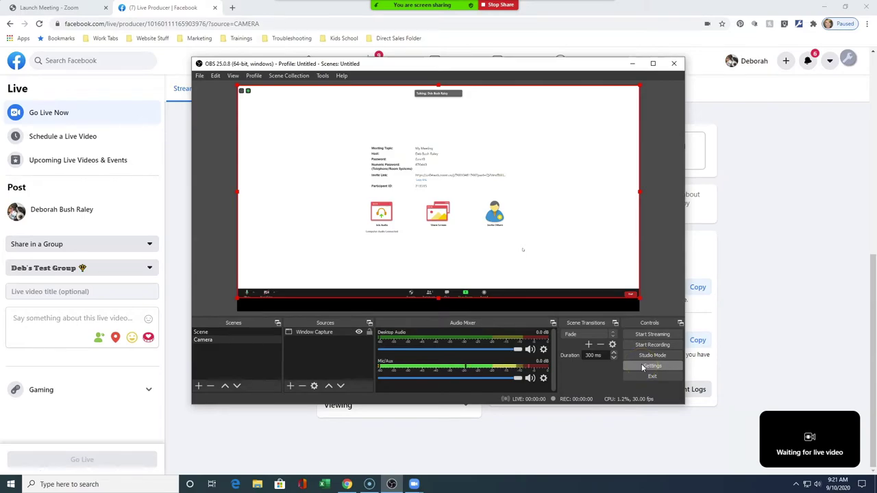
# Step: Start streaming from OBS and review the Stream settings for the Facebook Live service
pyautogui.click(643, 368)
pyautogui.click(652, 336)
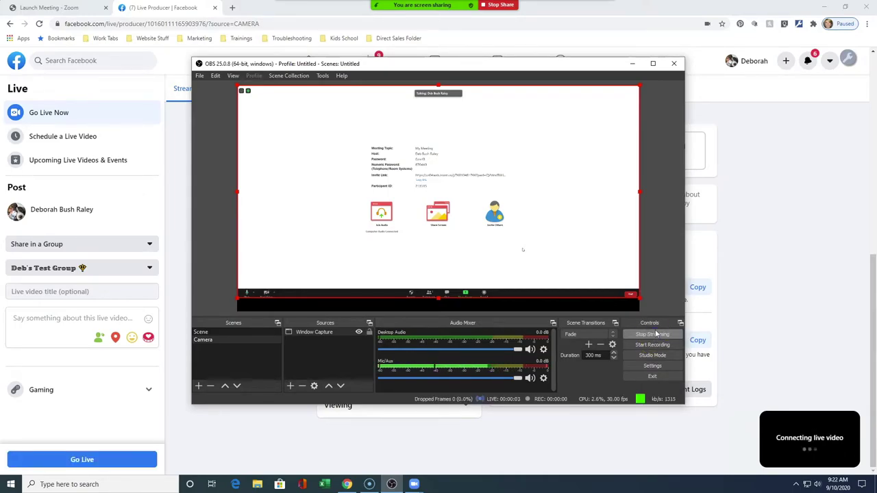
pyautogui.click(656, 365)
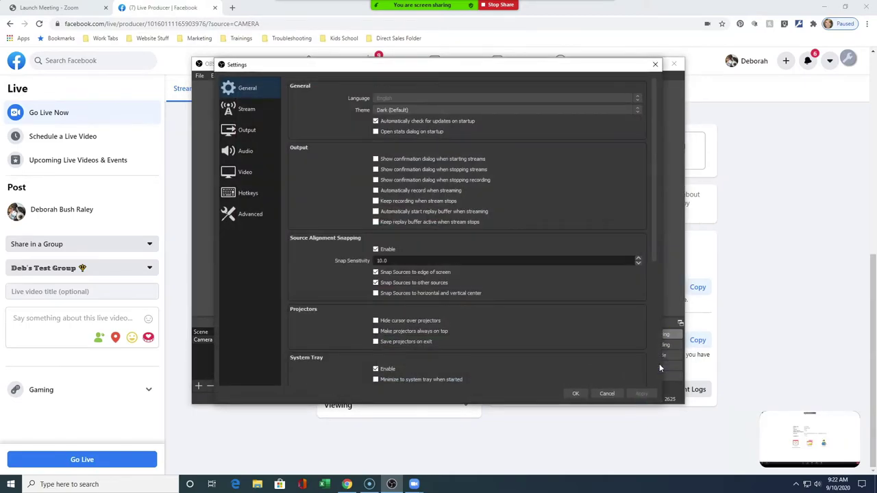
pyautogui.click(237, 112)
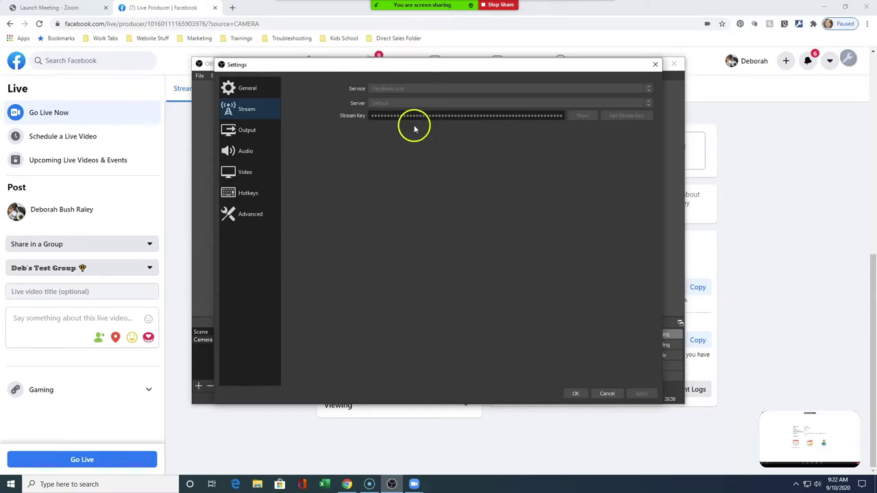
pyautogui.click(576, 393)
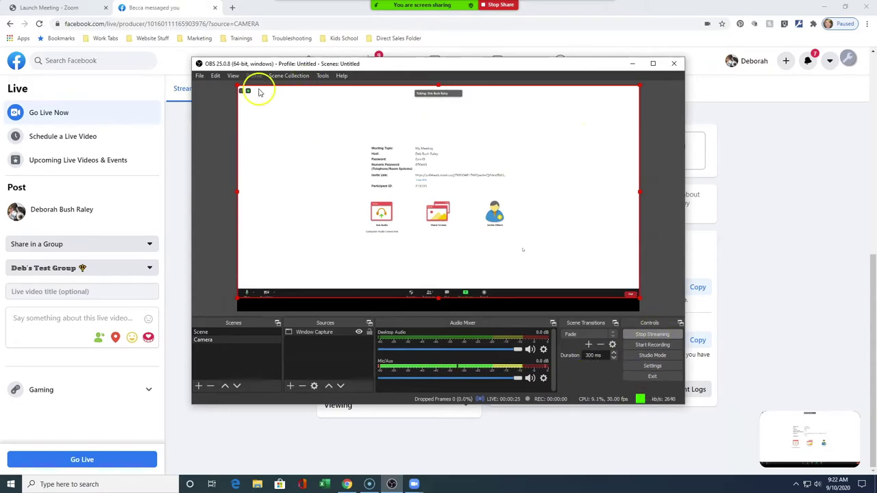
# Step: Return to the Facebook Live Producer page and go live in the group without adding a title
pyautogui.click(631, 65)
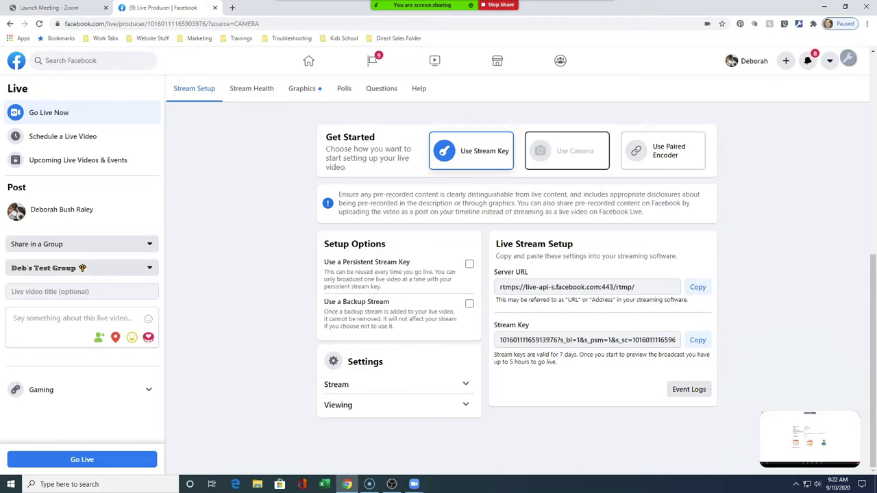
pyautogui.moveTo(765, 450)
pyautogui.click(81, 462)
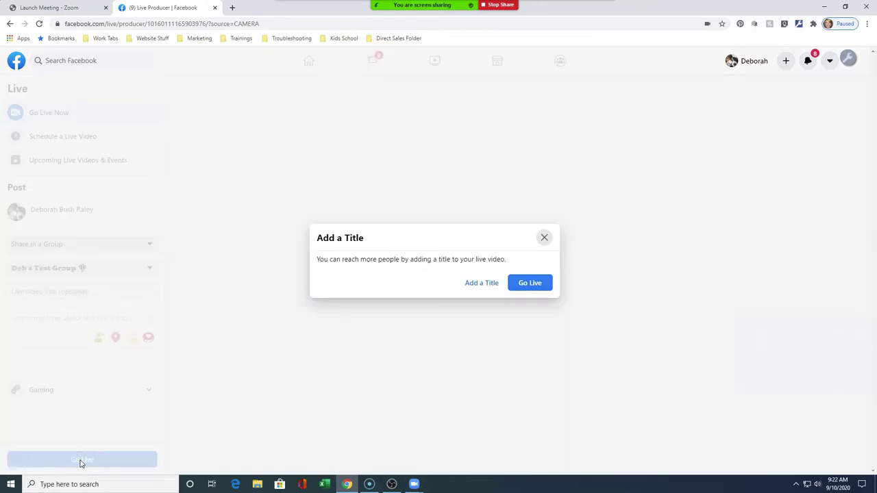
pyautogui.click(529, 283)
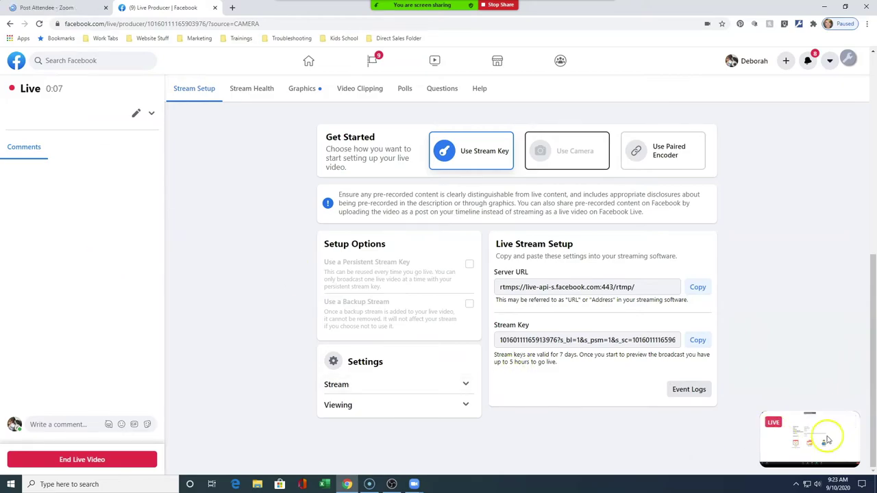
pyautogui.moveTo(805, 447)
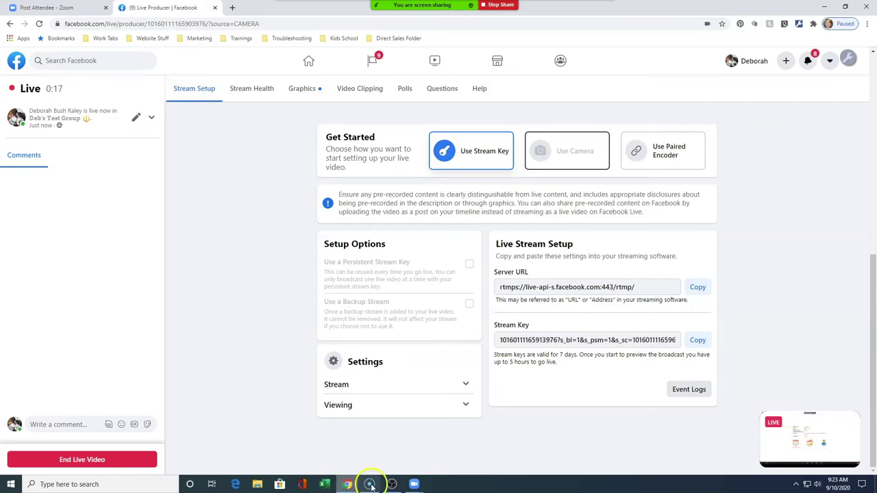
# Step: In OBS, view the list of capturable windows in the Window Capture source's properties and cancel the dialog
pyautogui.moveTo(350, 488)
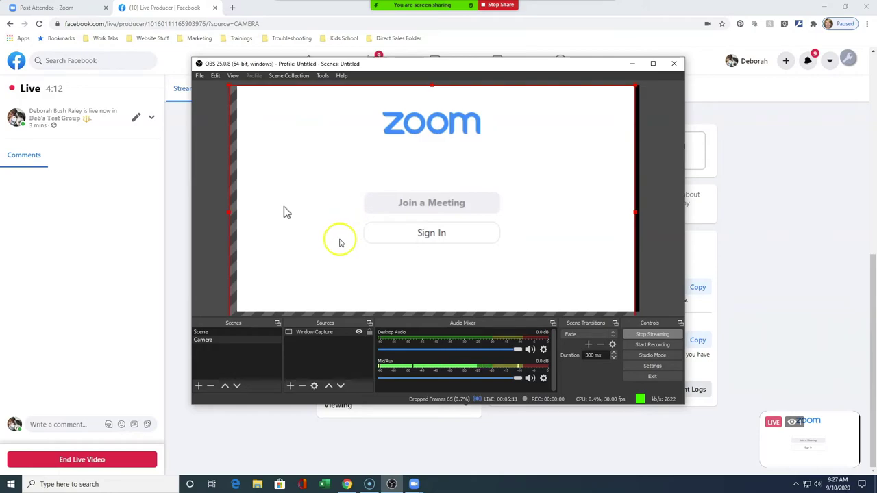
pyautogui.moveTo(788, 435)
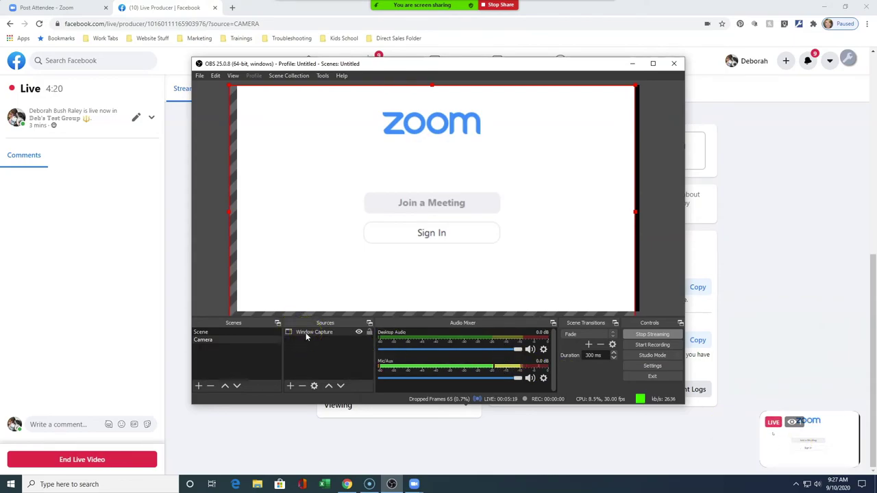
pyautogui.click(49, 8)
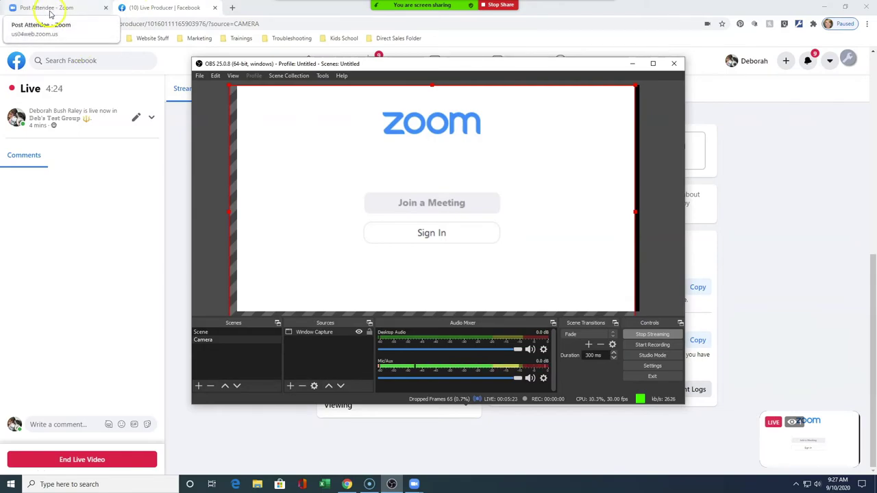
pyautogui.click(295, 334)
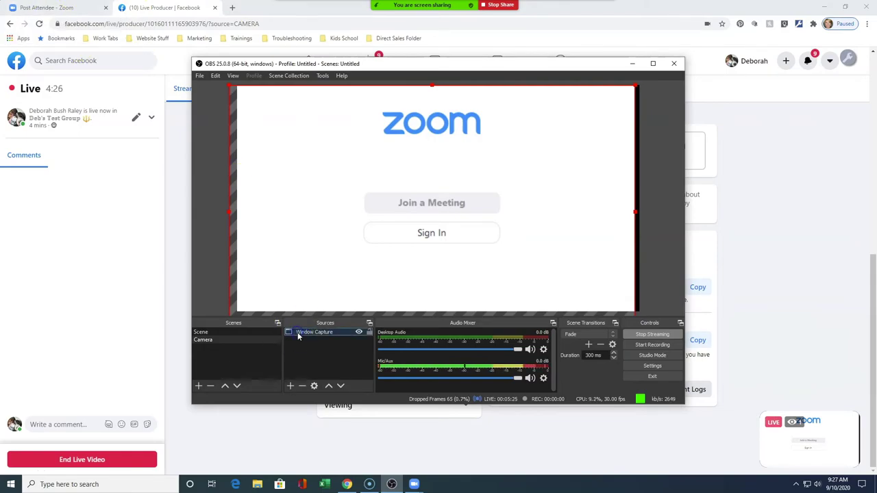
pyautogui.doubleClick(299, 335)
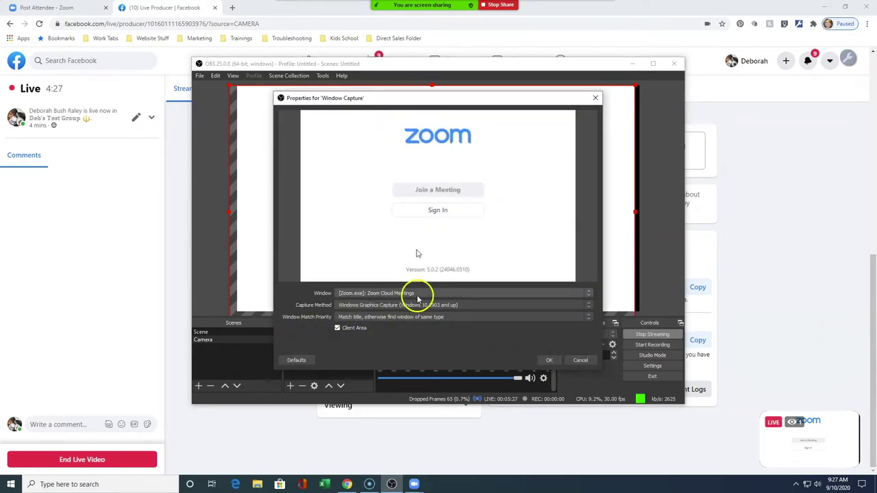
pyautogui.click(417, 293)
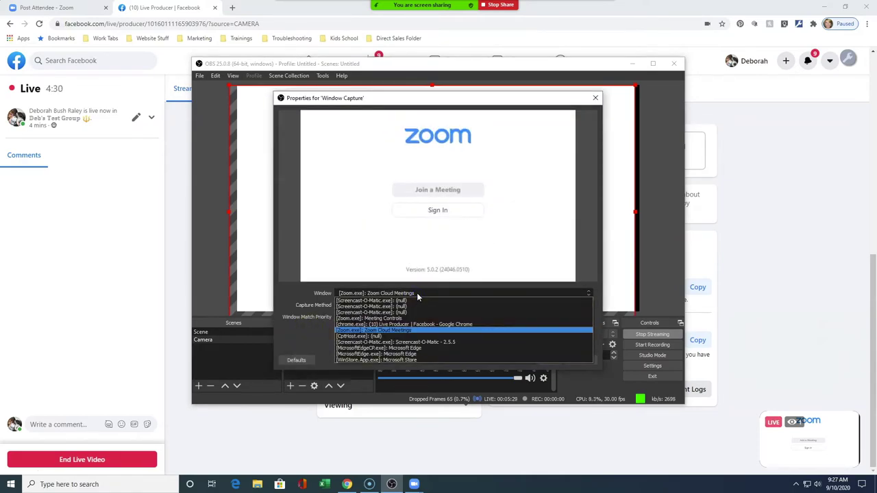
pyautogui.click(226, 338)
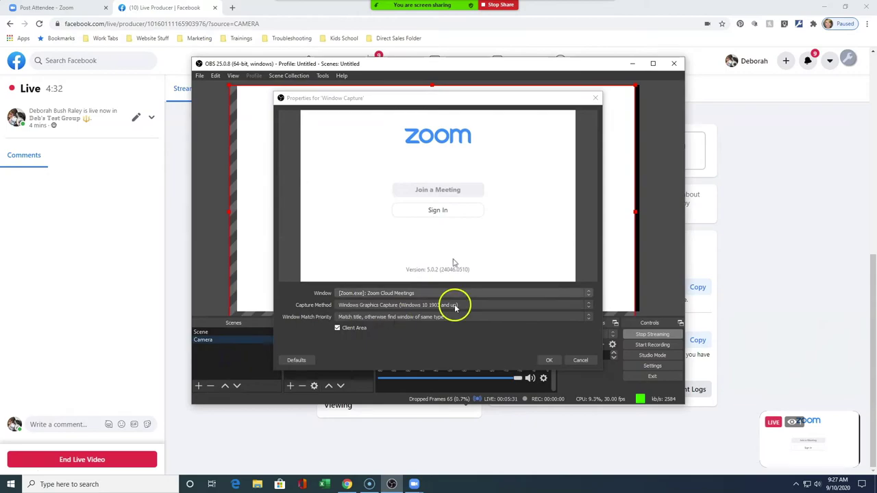
pyautogui.click(580, 360)
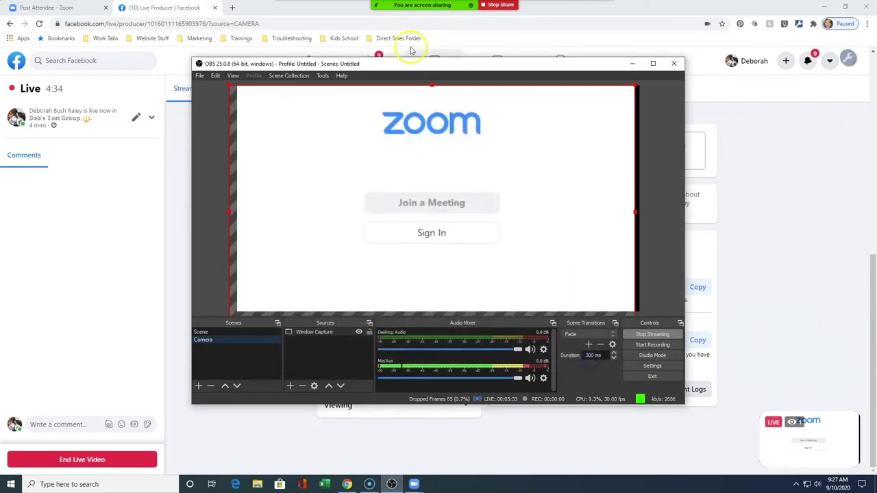
pyautogui.click(233, 8)
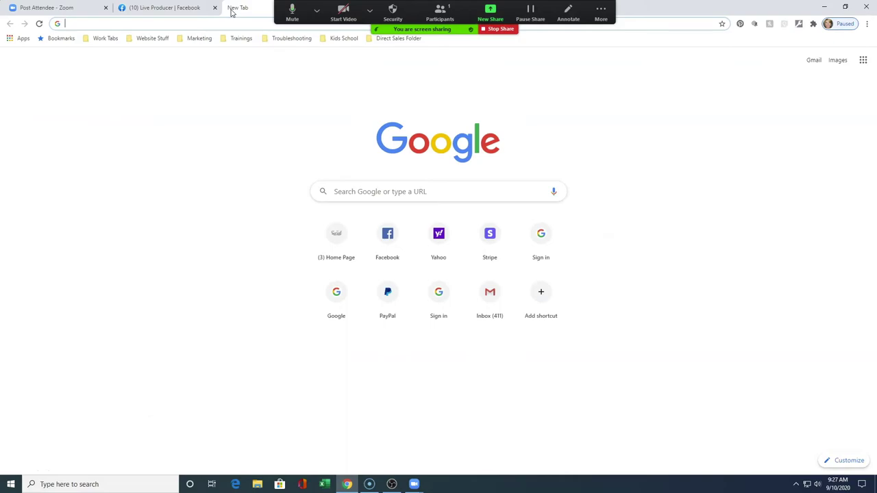
pyautogui.write('www.')
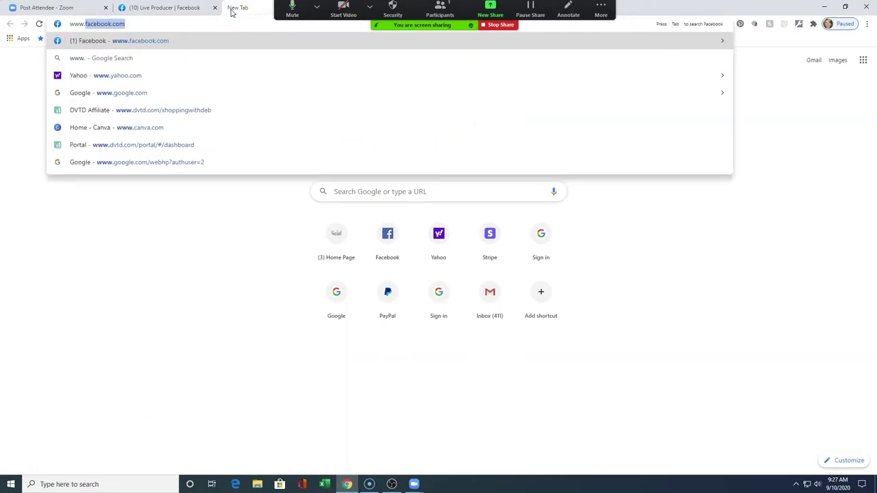
pyautogui.write('dvtd.')
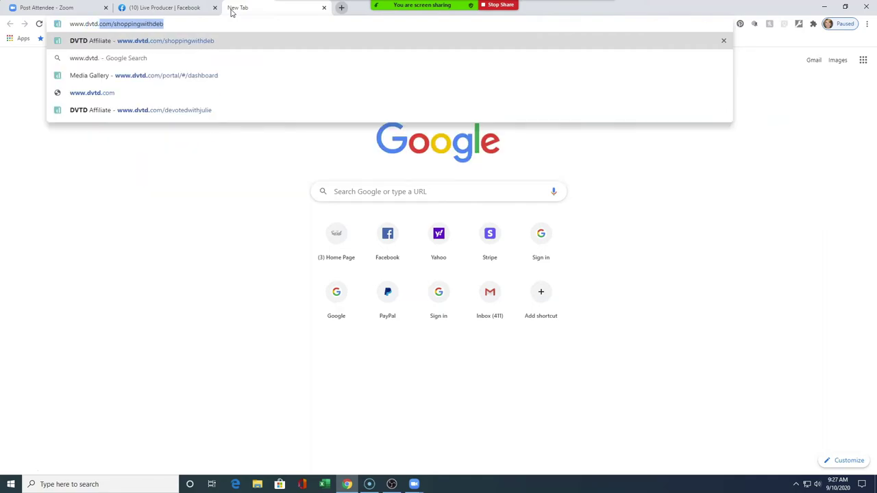
pyautogui.press('Right')
pyautogui.press('Return')
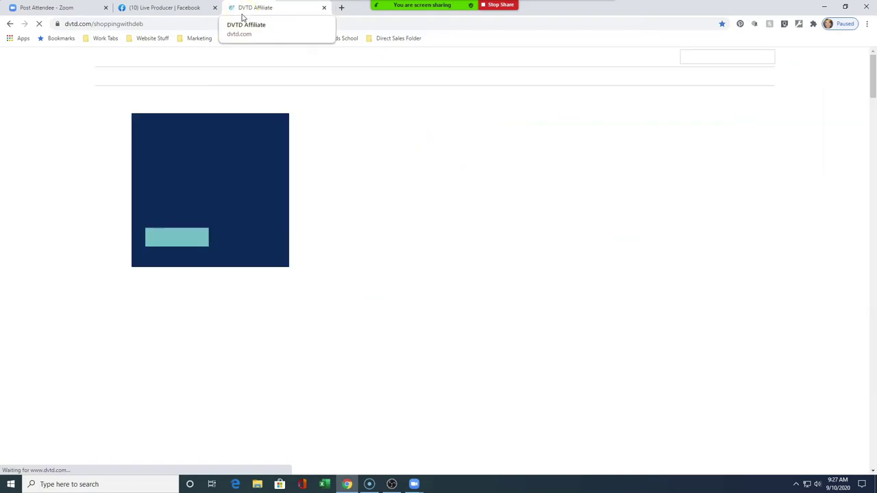
pyautogui.moveTo(211, 119)
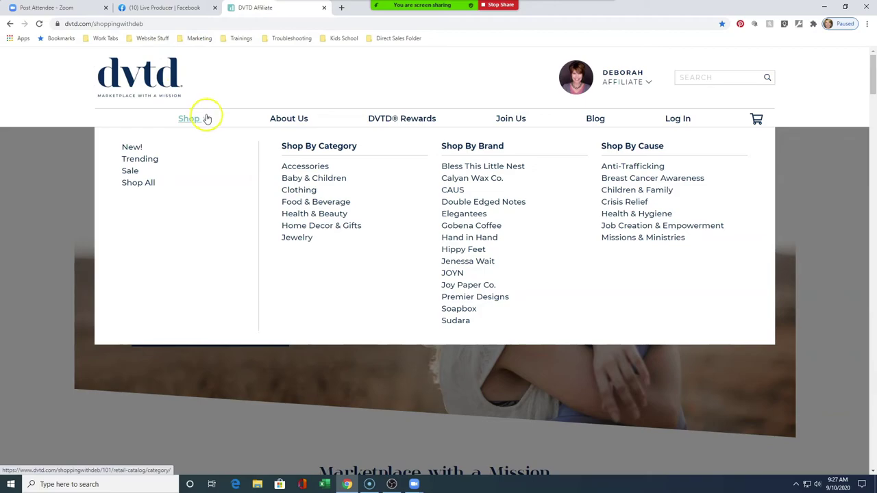
pyautogui.click(306, 166)
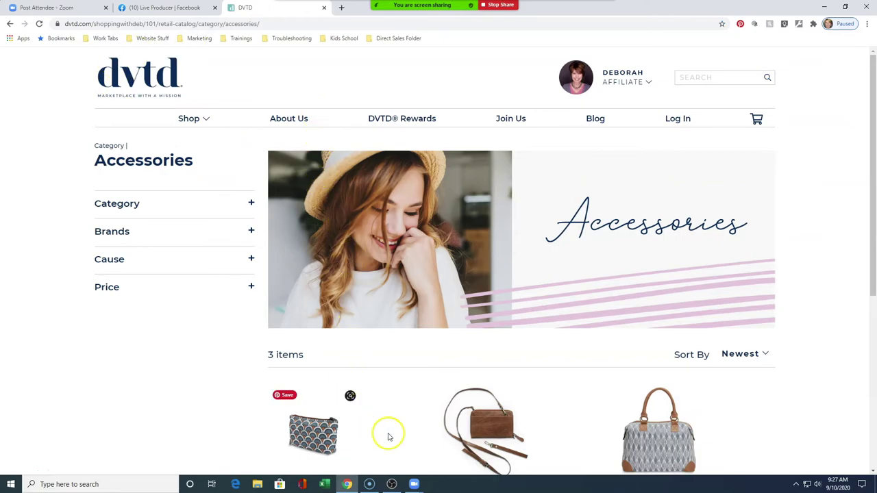
# Step: Switch to OBS and set the Window Capture source's window to [chrome.exe]: DVTD - Google Chrome
pyautogui.click(391, 484)
pyautogui.click(326, 334)
pyautogui.doubleClick(326, 334)
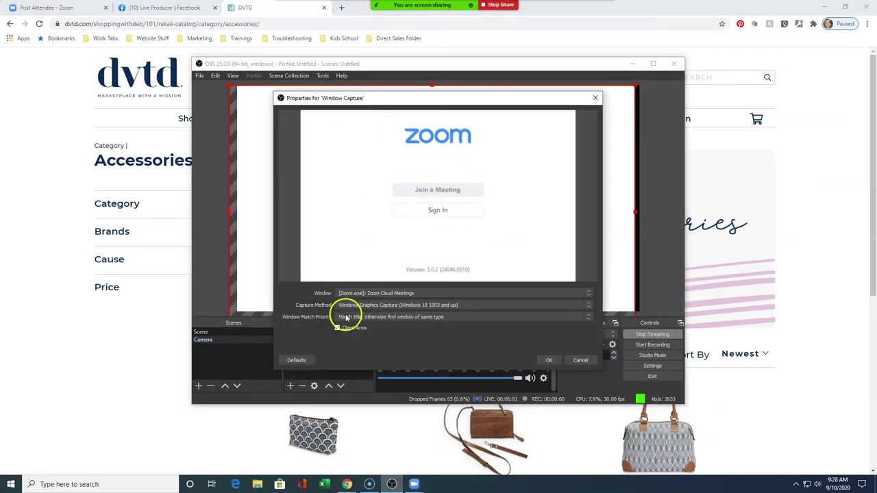
pyautogui.click(382, 295)
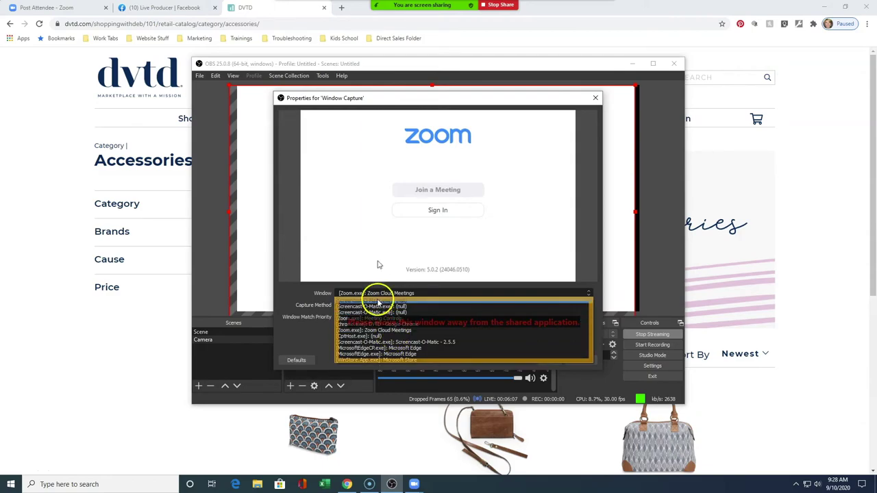
pyautogui.click(344, 329)
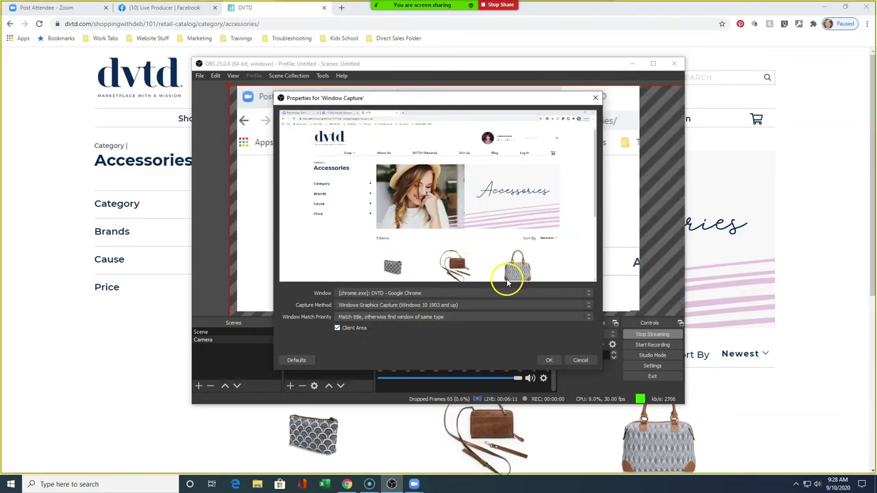
pyautogui.click(548, 359)
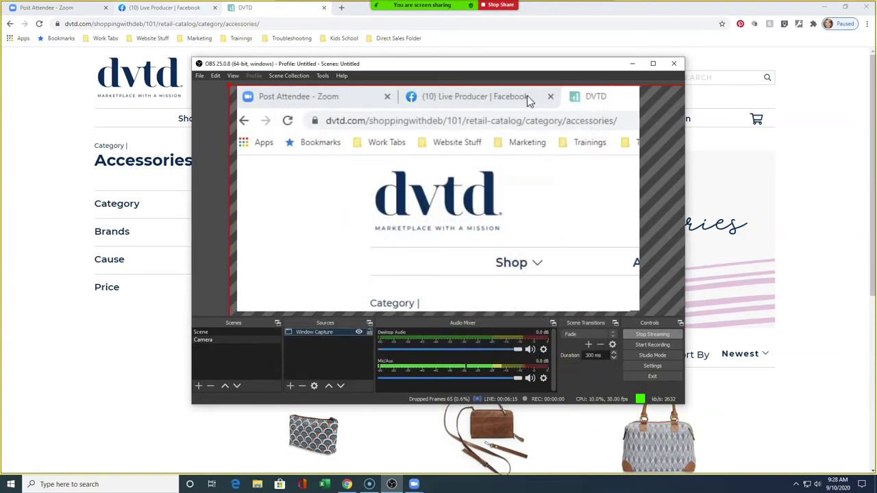
# Step: Check the broadcast preview on the Facebook Live Producer page in Chrome and end the live video
pyautogui.click(148, 9)
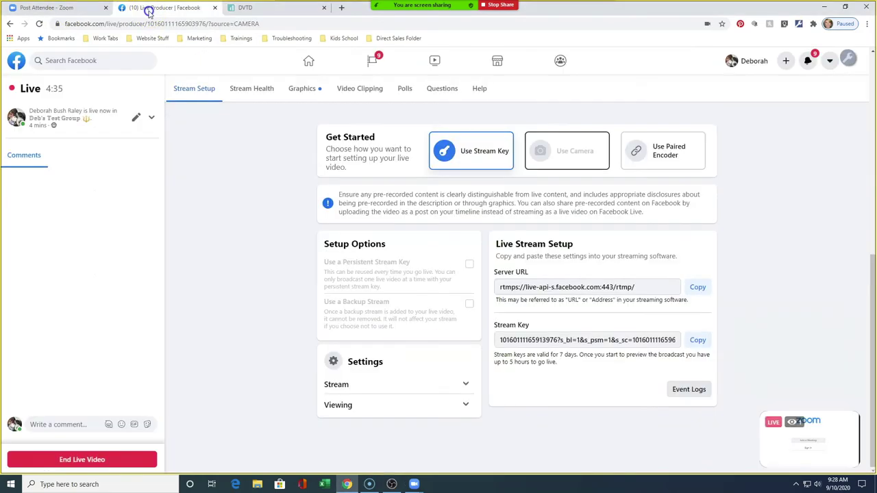
pyautogui.moveTo(800, 435)
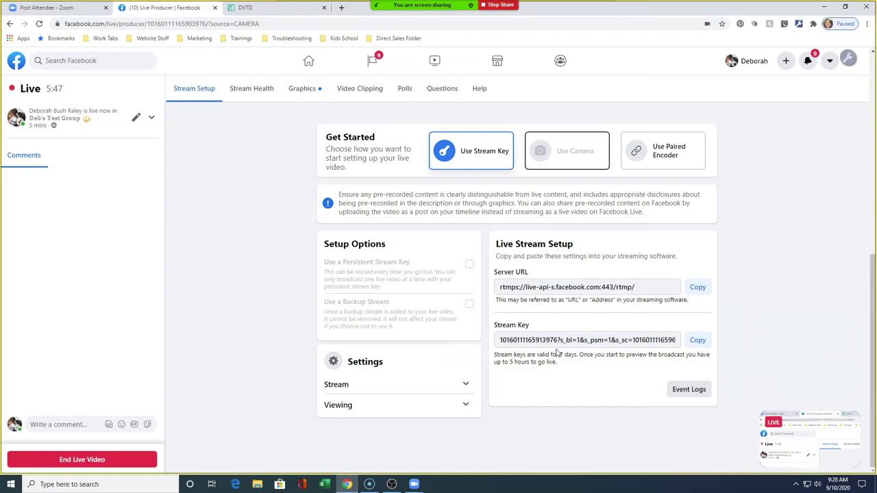
pyautogui.click(81, 460)
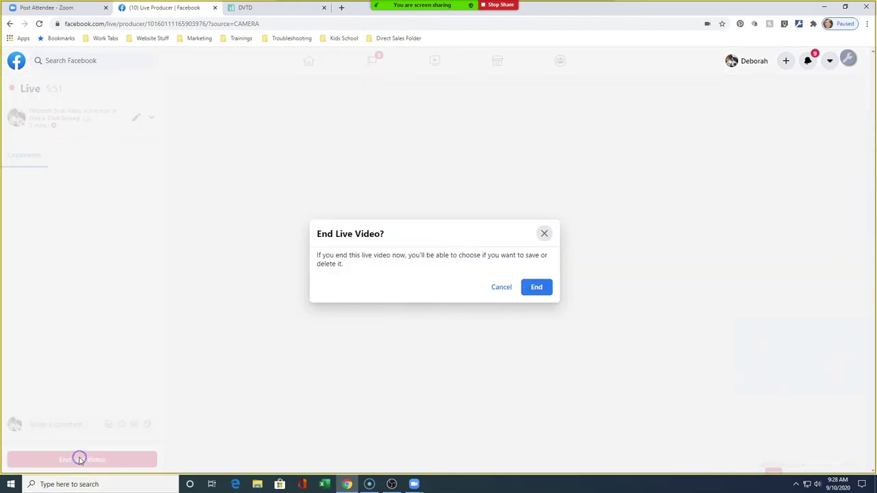
pyautogui.click(528, 287)
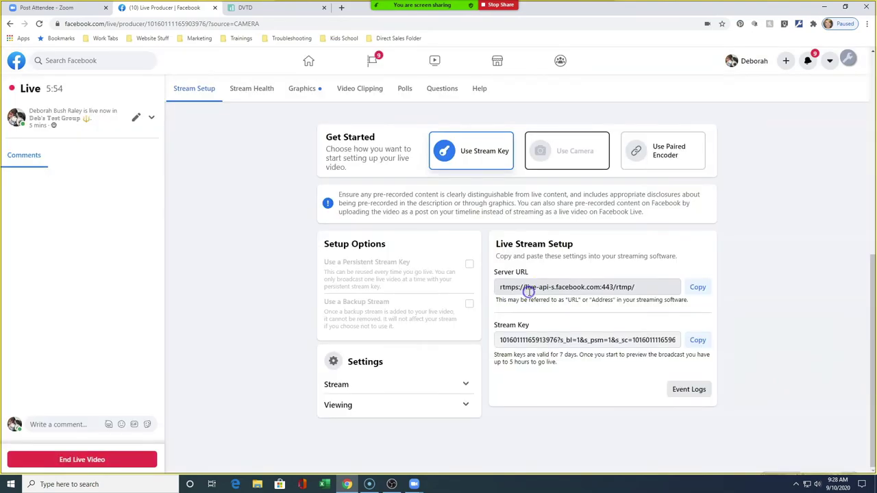
pyautogui.moveTo(776, 453)
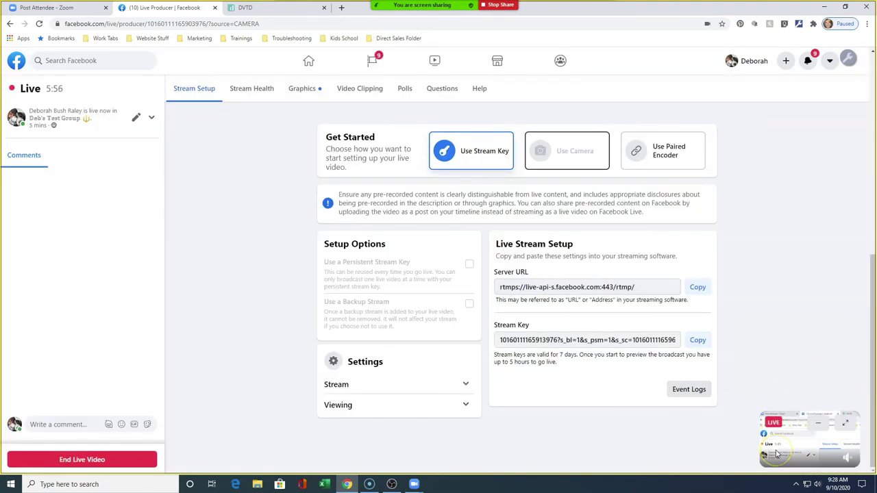